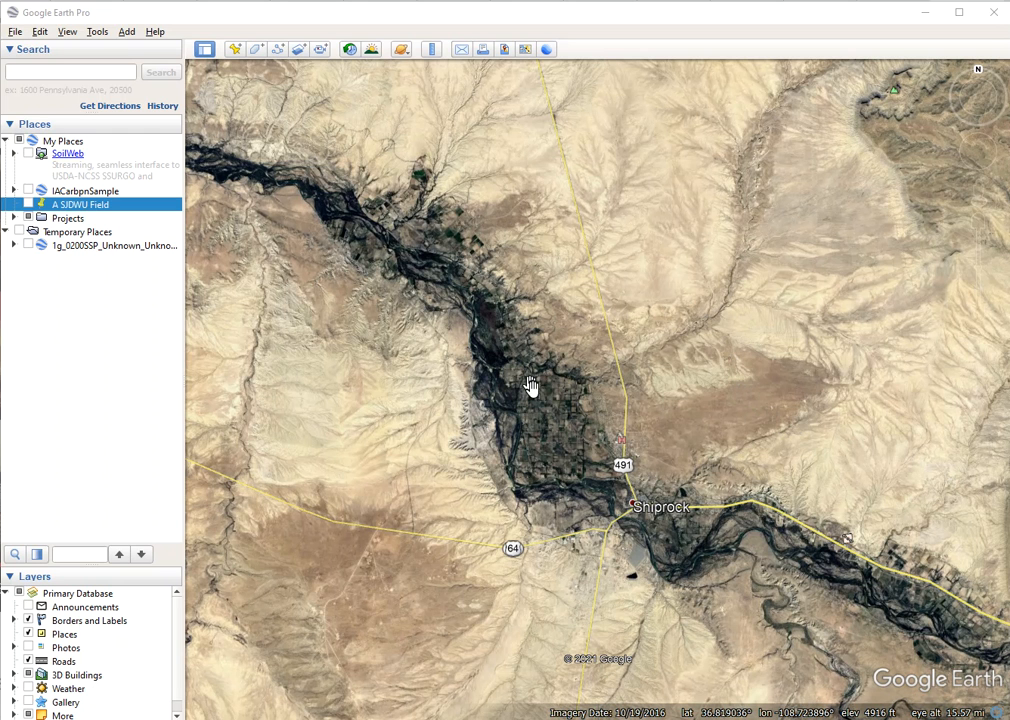
Step: Show the "A SJDWU Field" placemark on the map and fly to its location
{"action": "left_click", "coordinate": [28, 204]}
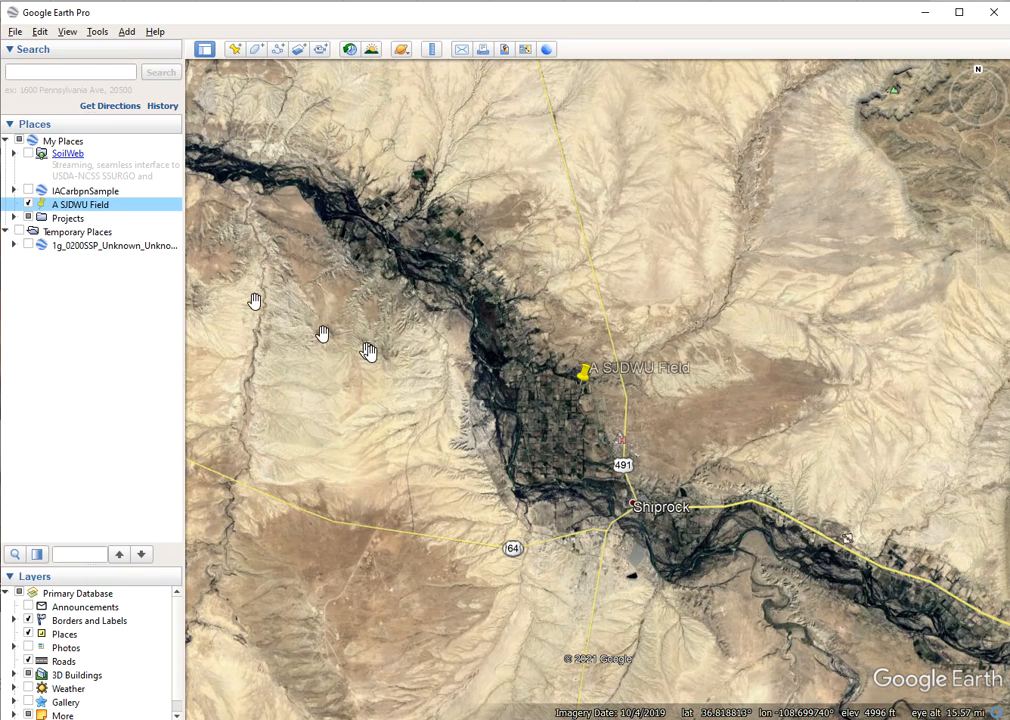
{"action": "double_click", "coordinate": [96, 208]}
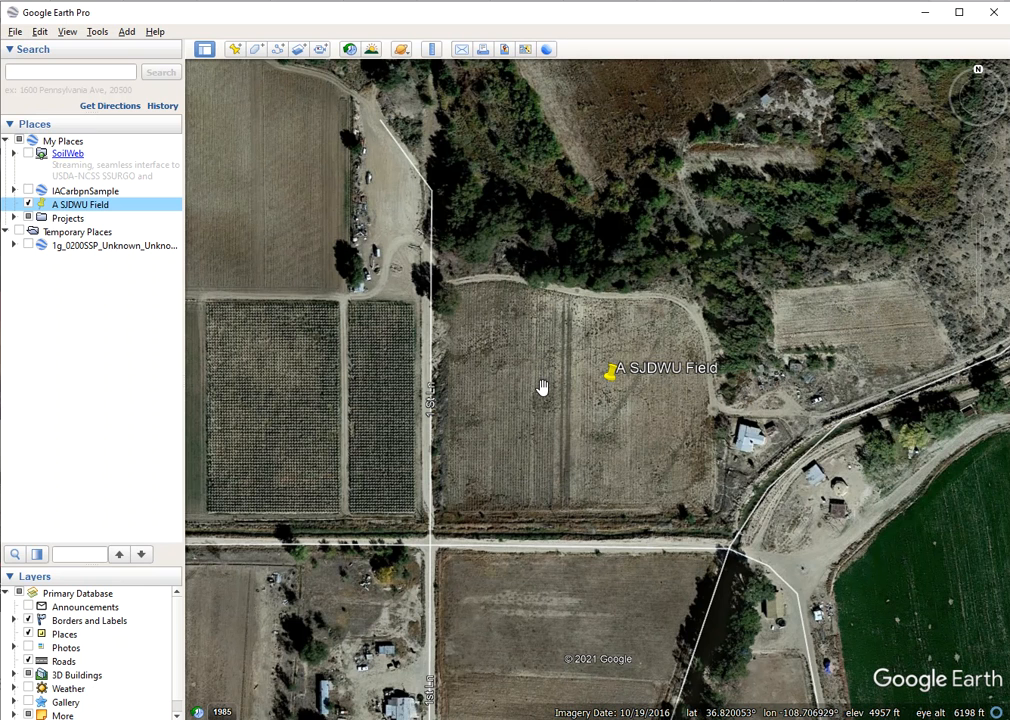
Step: Show the SoilWeb overlay, examine the soil unit boundaries around the A SJDWU Field placemark, and hide the overlay again
{"action": "left_click", "coordinate": [28, 154]}
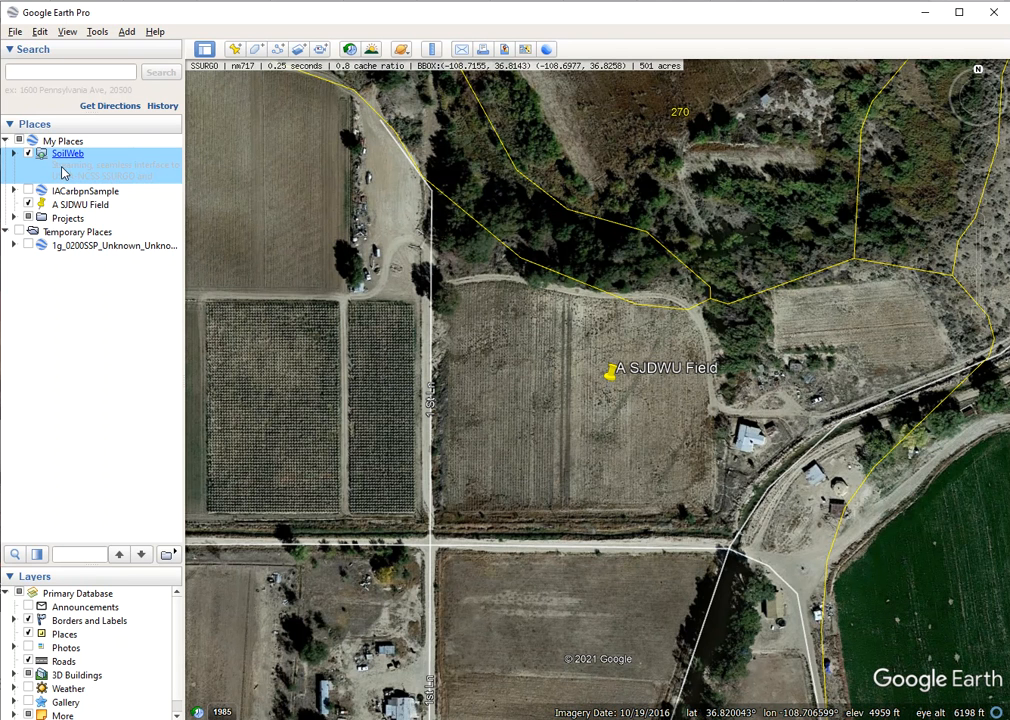
{"action": "scroll", "coordinate": [604, 417], "scroll_direction": "down", "scroll_amount": 3}
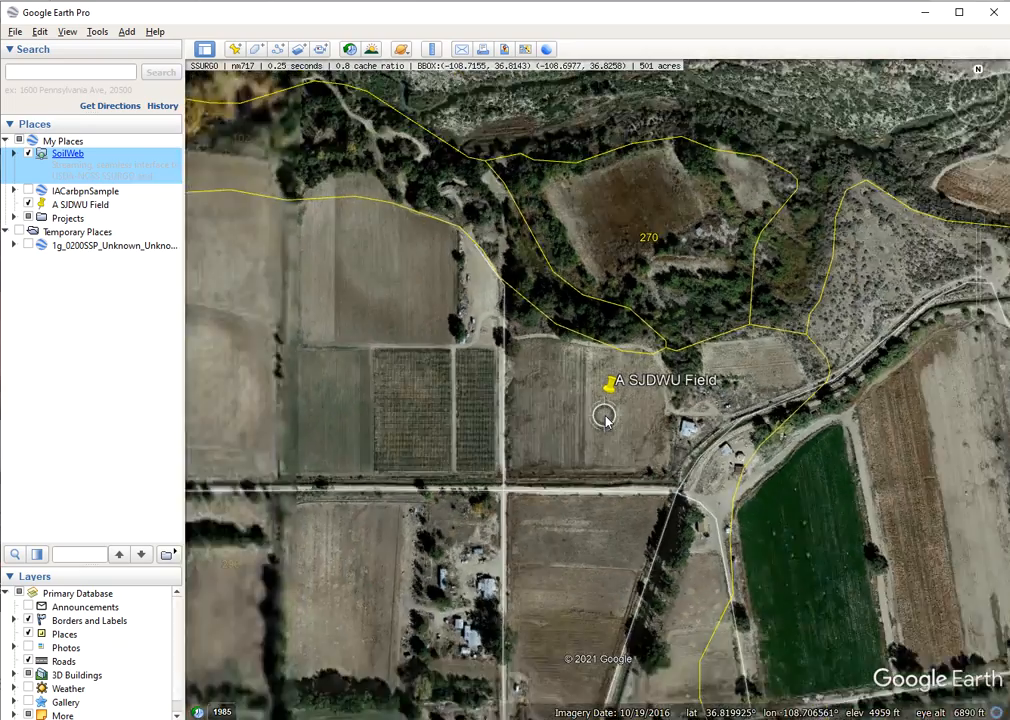
{"action": "scroll", "coordinate": [604, 417], "scroll_direction": "down", "scroll_amount": 2}
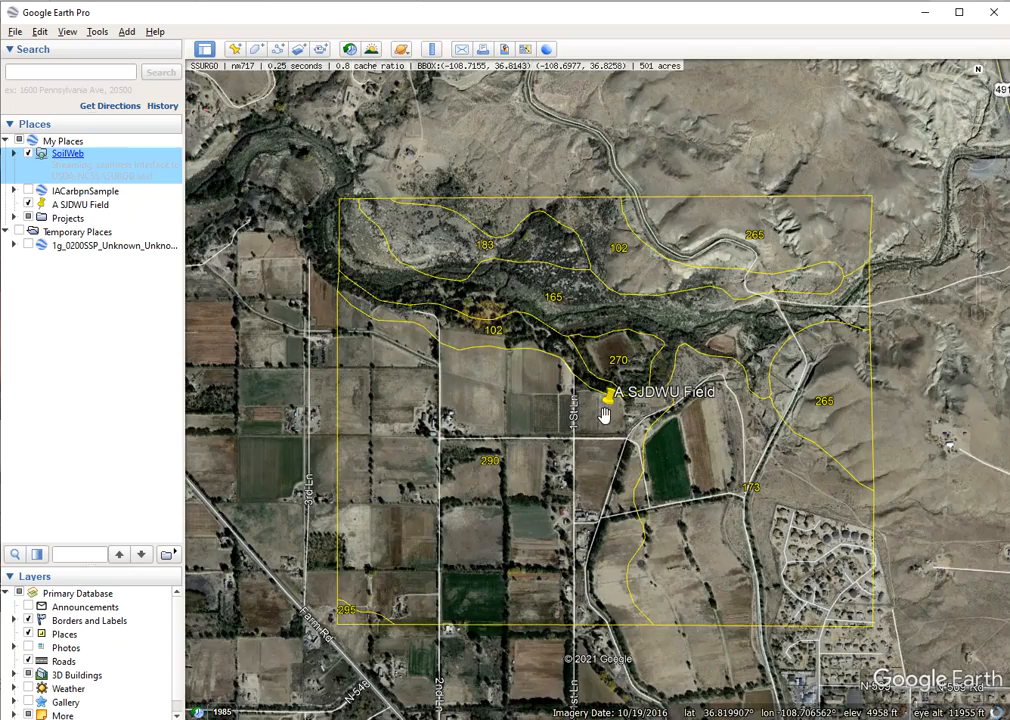
{"action": "scroll", "coordinate": [604, 417], "scroll_direction": "down", "scroll_amount": 2}
{"action": "scroll", "coordinate": [604, 417], "scroll_direction": "up", "scroll_amount": 3}
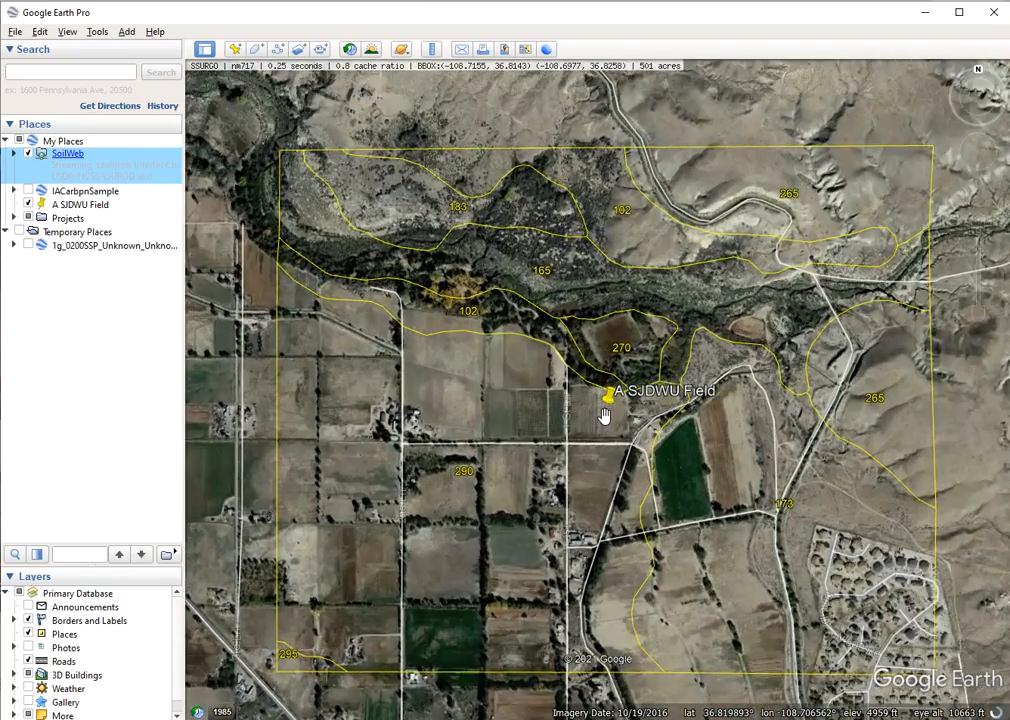
{"action": "scroll", "coordinate": [604, 417], "scroll_direction": "up", "scroll_amount": 2}
{"action": "scroll", "coordinate": [604, 417], "scroll_direction": "up", "scroll_amount": 2}
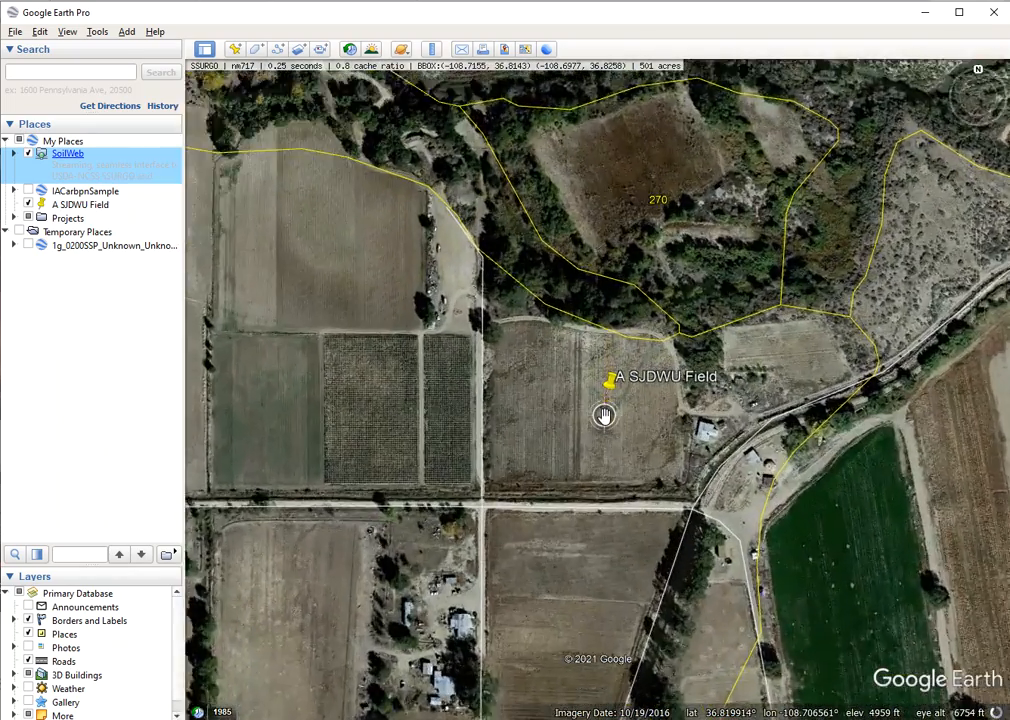
{"action": "scroll", "coordinate": [604, 417], "scroll_direction": "up", "scroll_amount": 2}
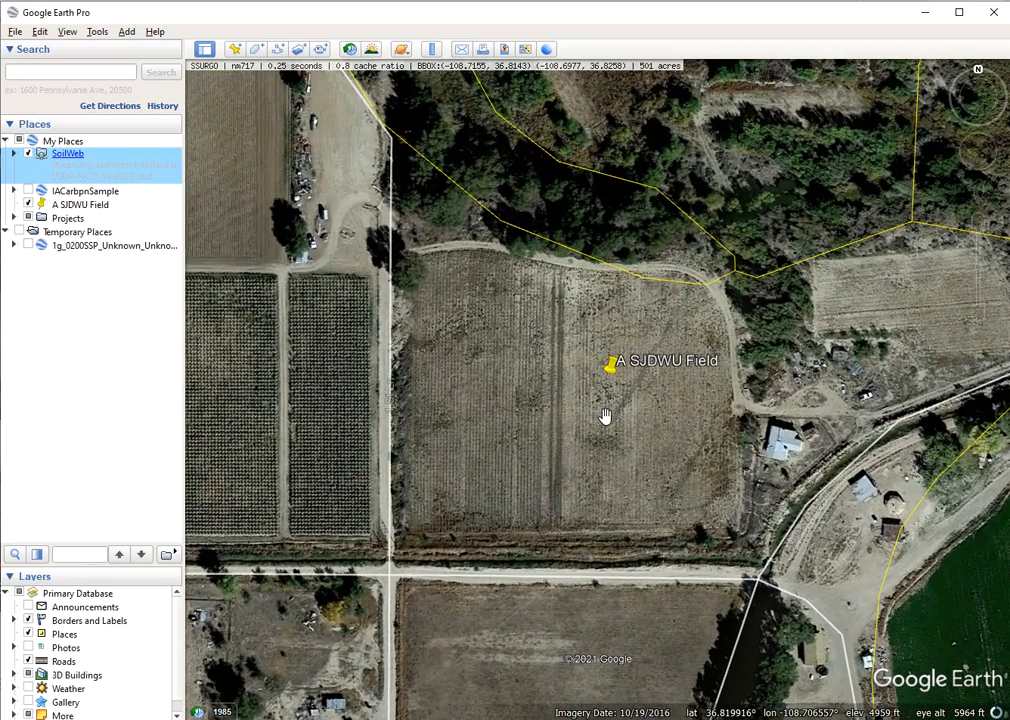
{"action": "left_click_drag", "start_coordinate": [604, 417], "coordinate": [570, 396]}
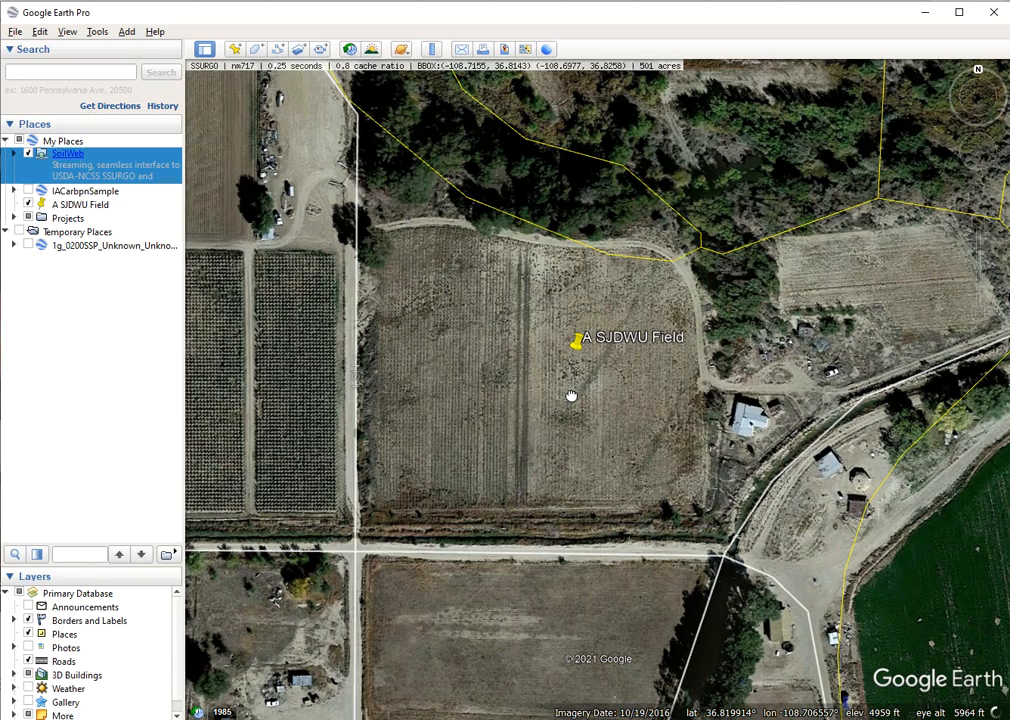
{"action": "scroll", "coordinate": [573, 401], "scroll_direction": "down", "scroll_amount": 1}
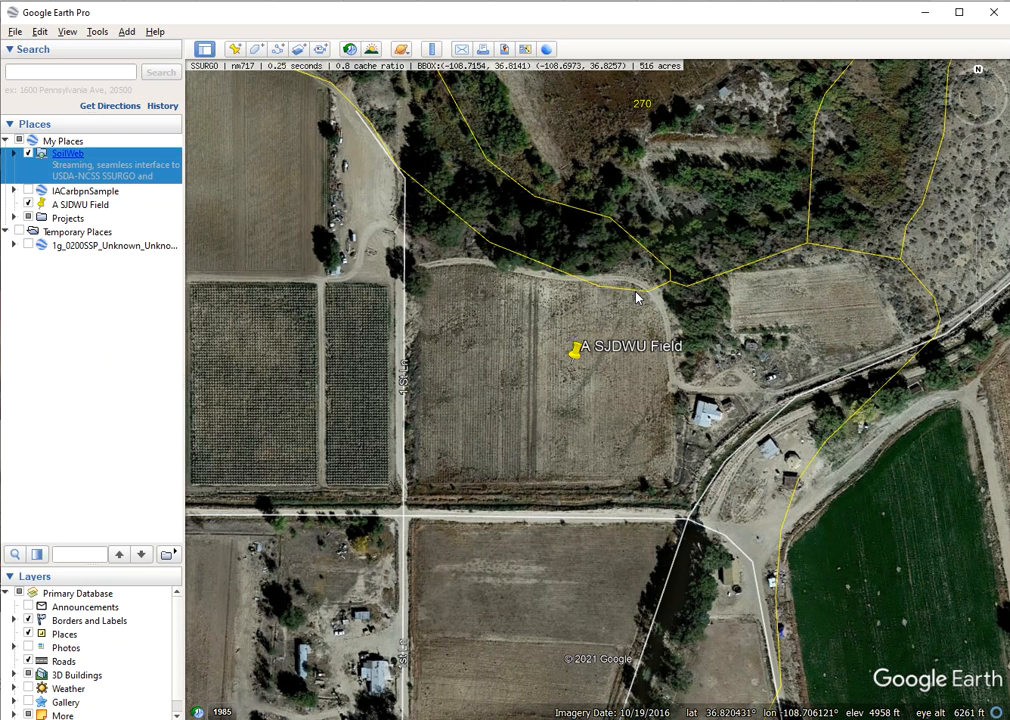
{"action": "left_click", "coordinate": [28, 154]}
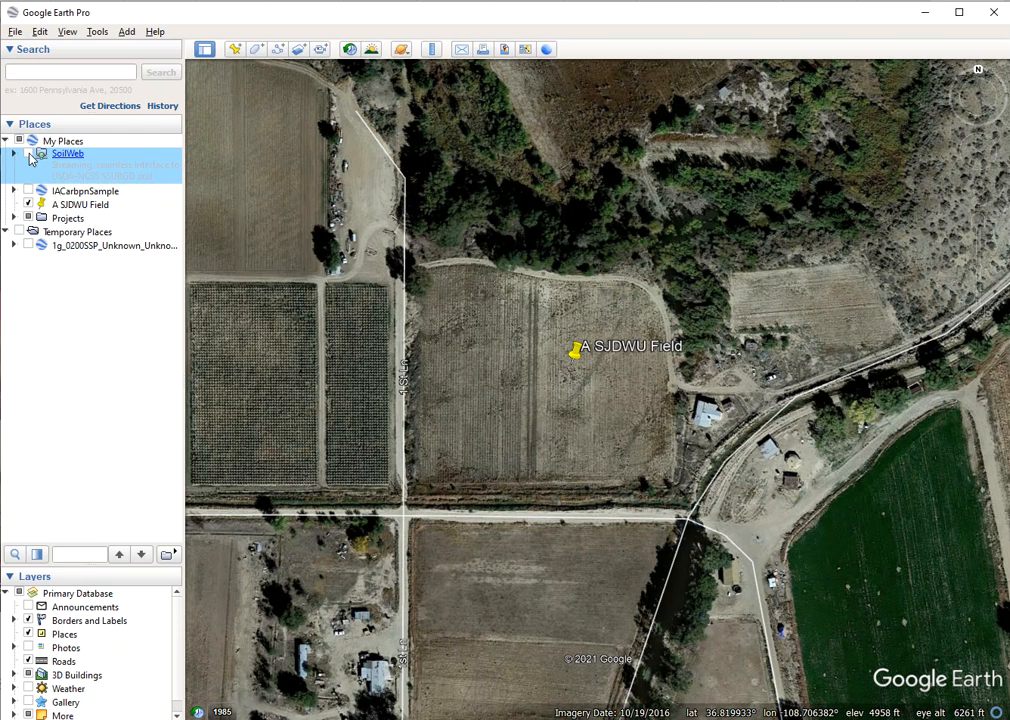
Step: Start a new polygon named "Field A" and move its dialog clear of the field
{"action": "left_click", "coordinate": [256, 50]}
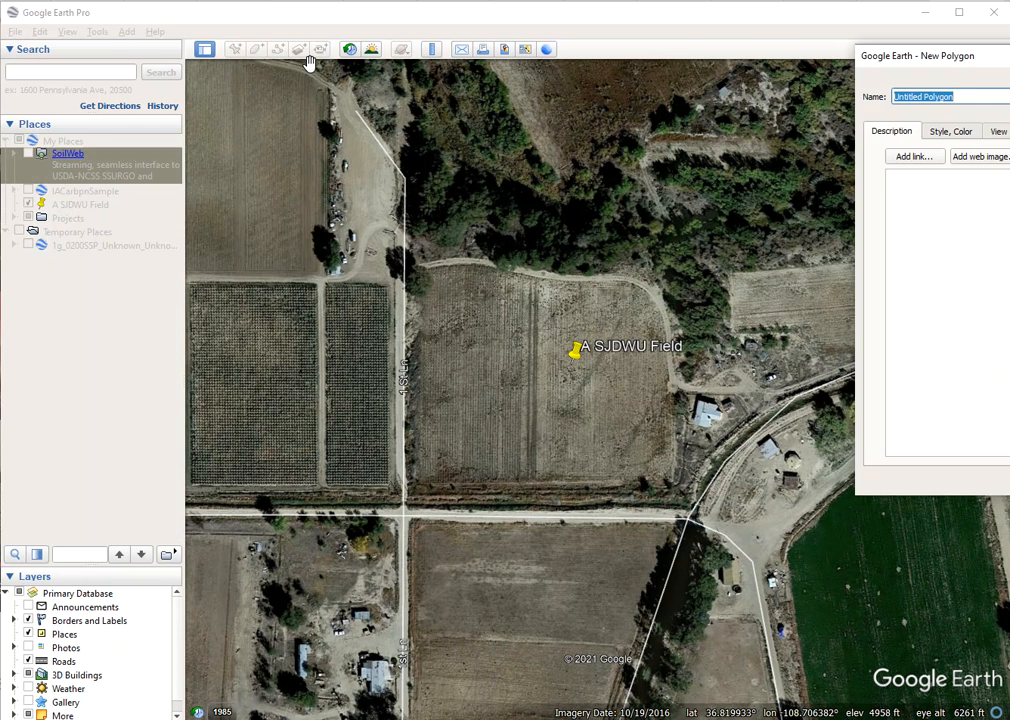
{"action": "left_click", "coordinate": [968, 97]}
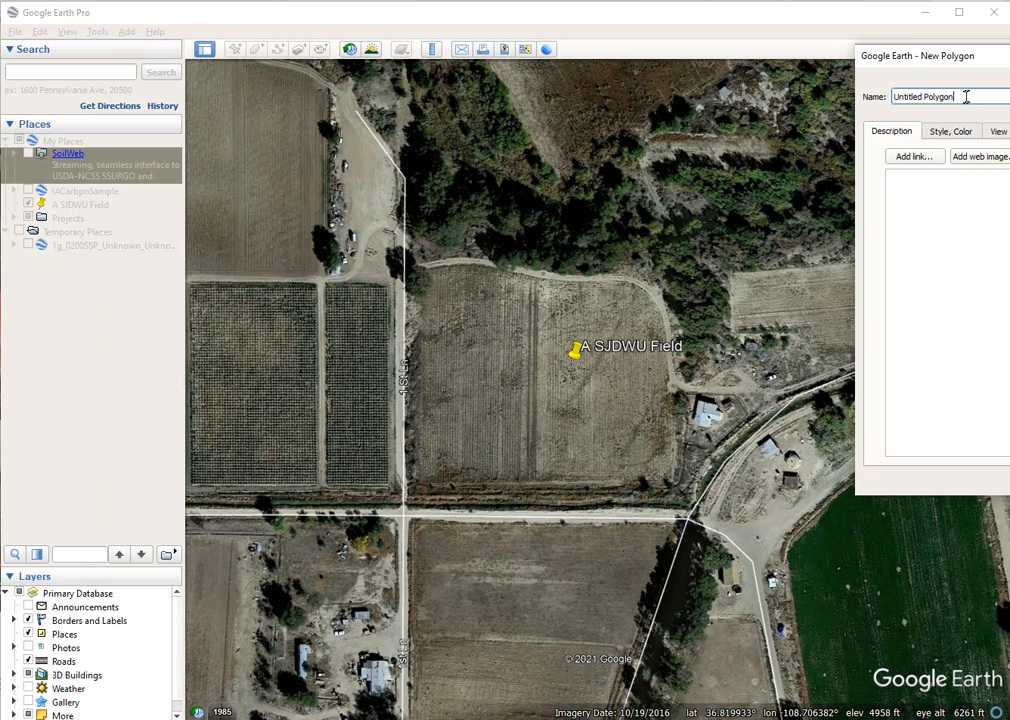
{"action": "left_click_drag", "start_coordinate": [1005, 56], "coordinate": [237, 203]}
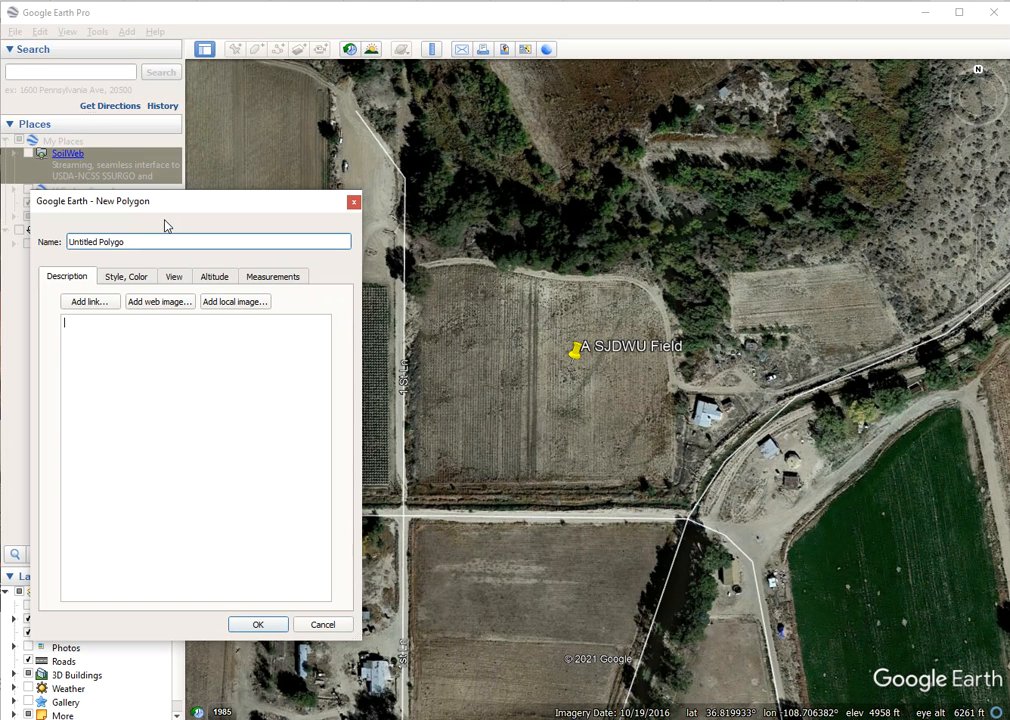
{"action": "key", "text": "BackSpace"}
{"action": "key", "text": "BackSpace"}
{"action": "key", "text": "BackSpace"}
{"action": "key", "text": "BackSpace"}
{"action": "key", "text": "BackSpace"}
{"action": "key", "text": "BackSpace"}
Step: Style the polygon with a 2.0 line width and a yellow (#ffff00) area fill at 50% opacity
{"action": "left_click", "coordinate": [127, 279]}
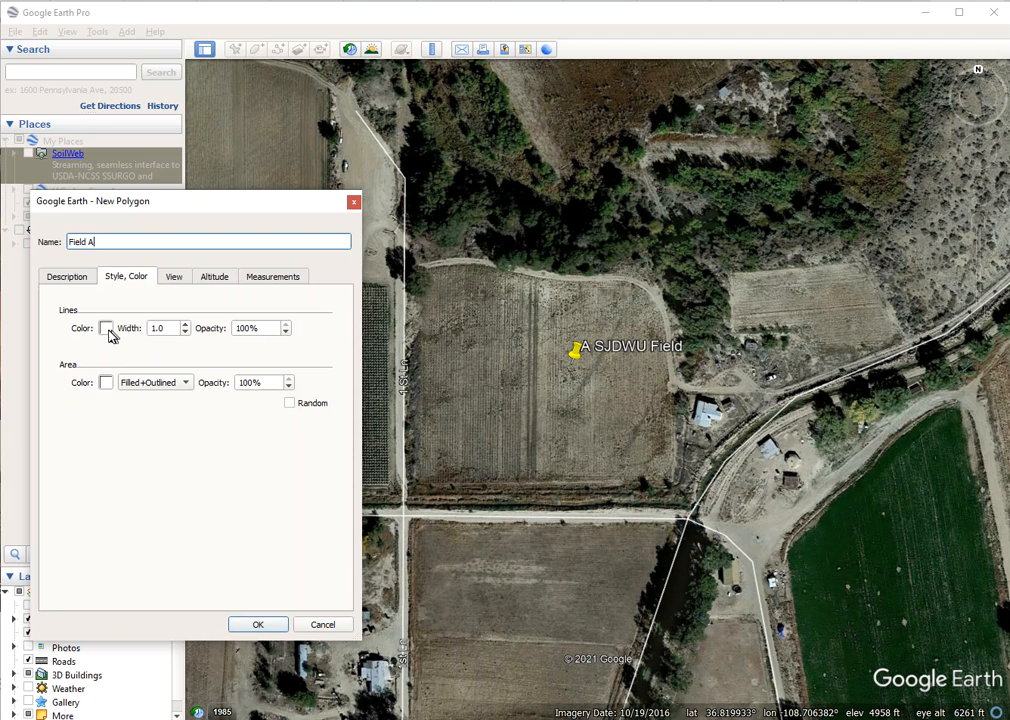
{"action": "left_click", "coordinate": [185, 325]}
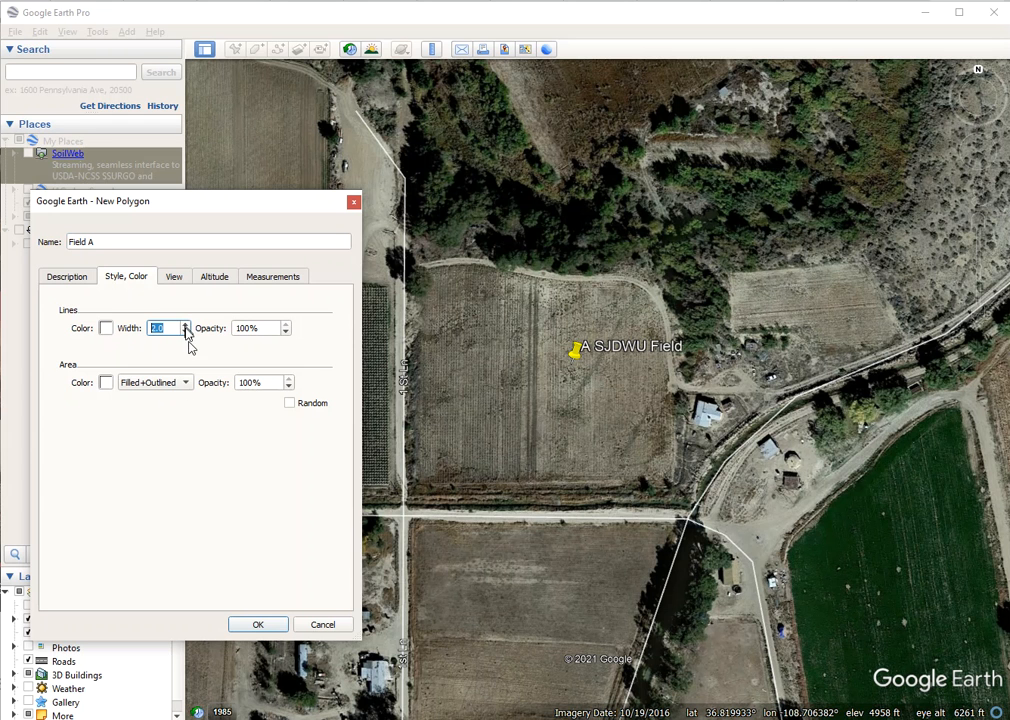
{"action": "left_click", "coordinate": [106, 384]}
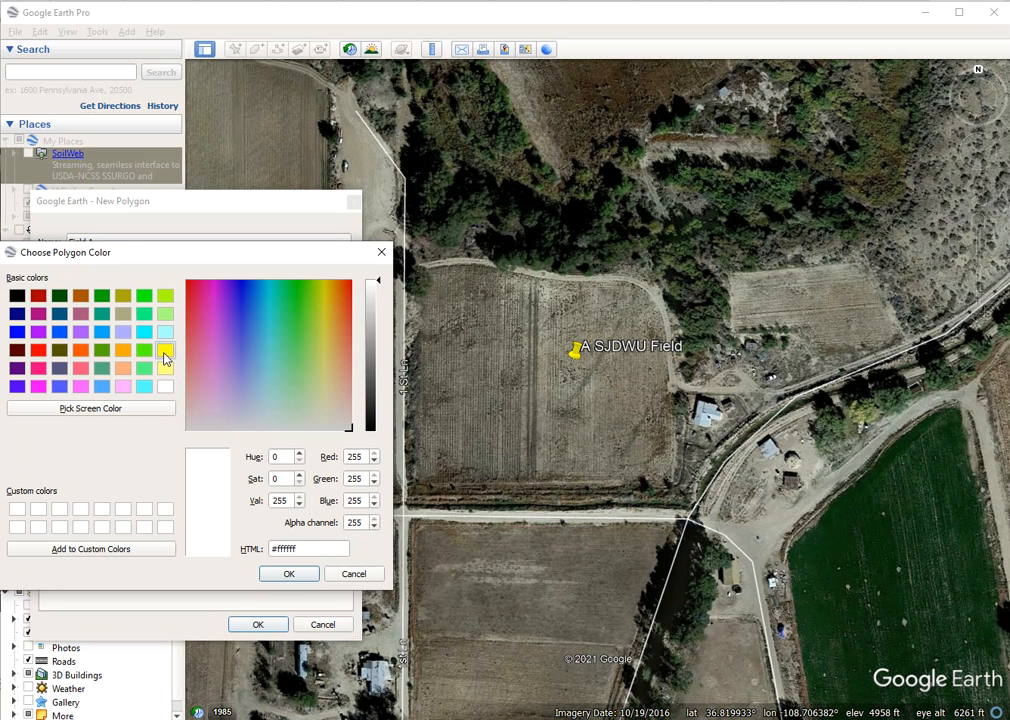
{"action": "left_click", "coordinate": [165, 355]}
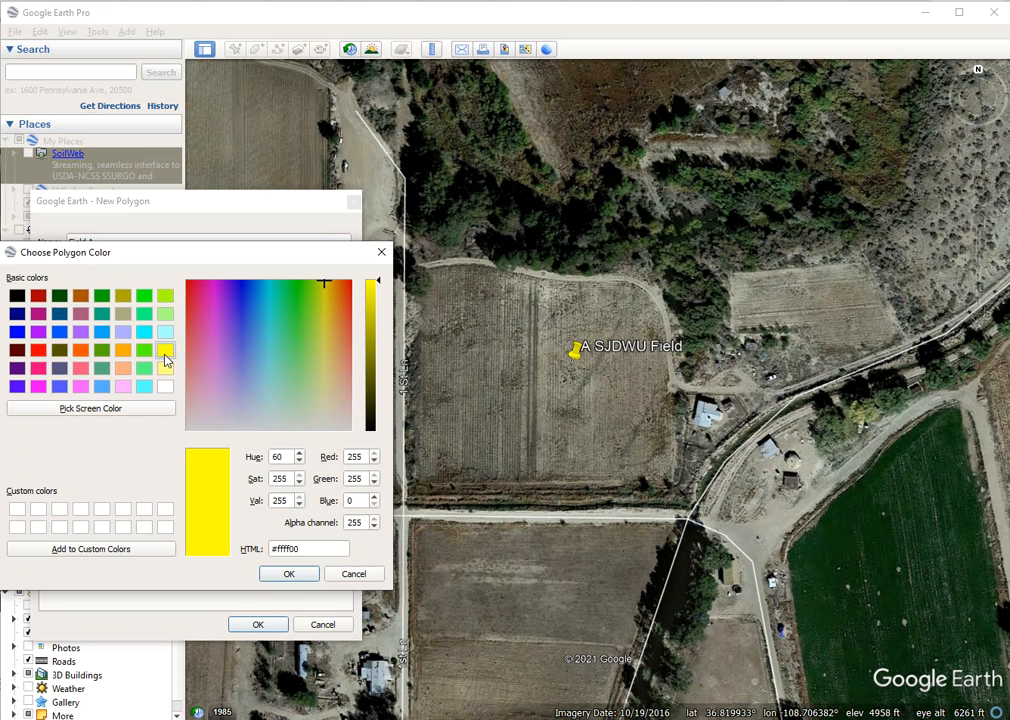
{"action": "left_click", "coordinate": [284, 577]}
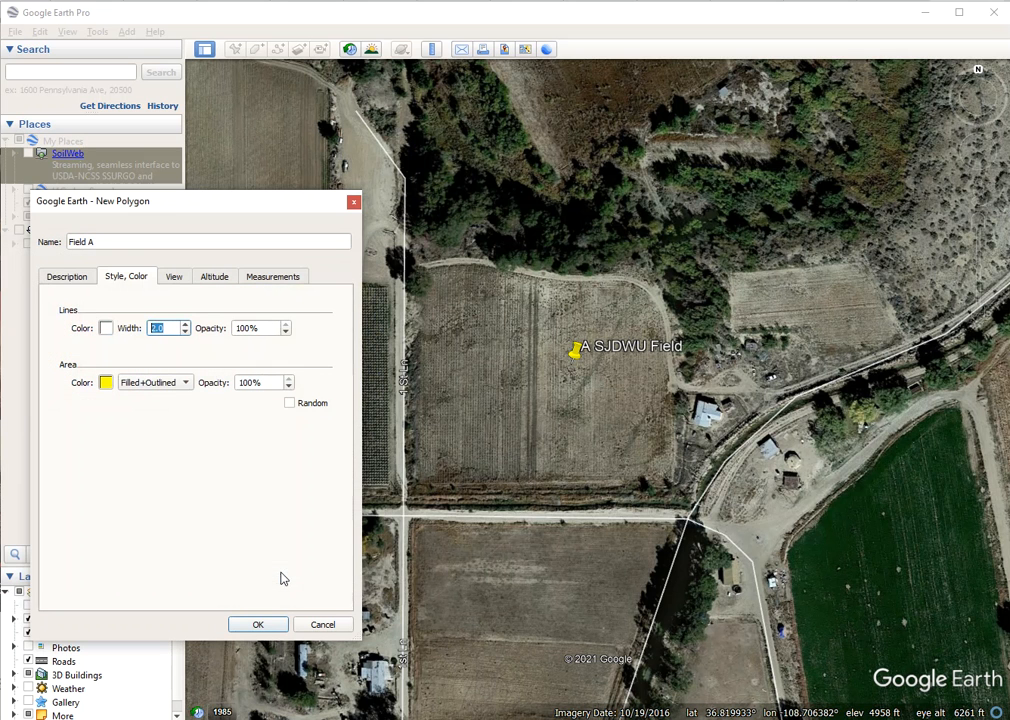
{"action": "left_click", "coordinate": [289, 387]}
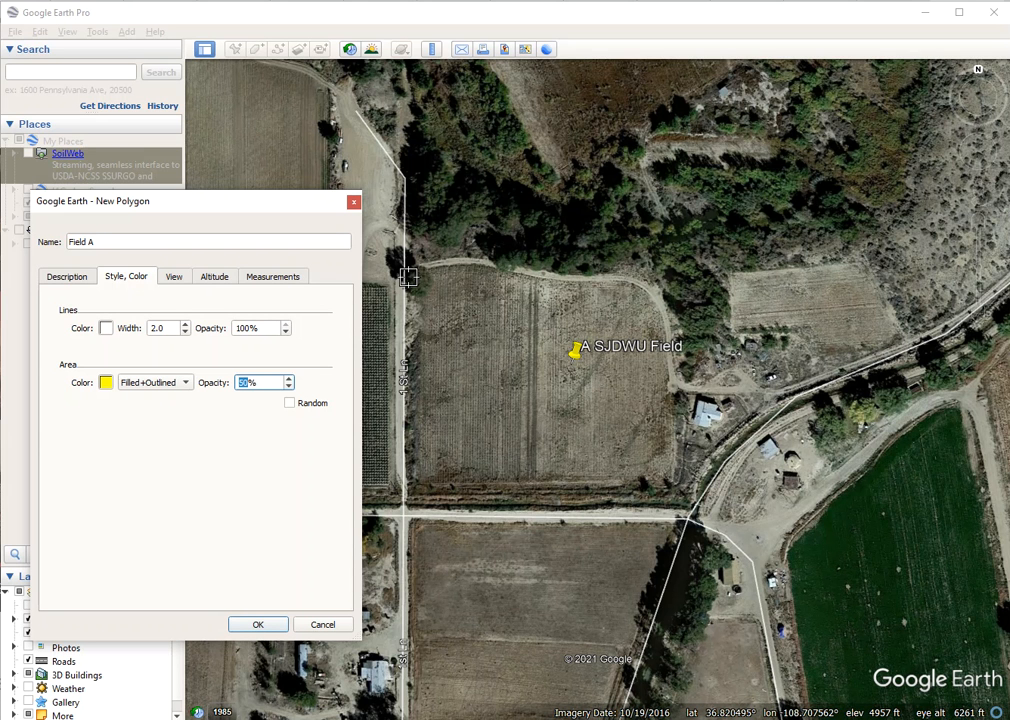
Step: Outline the main field's west, south and east edges, starting at its northwest corner beside 1 St Ln
{"action": "left_click", "coordinate": [408, 277]}
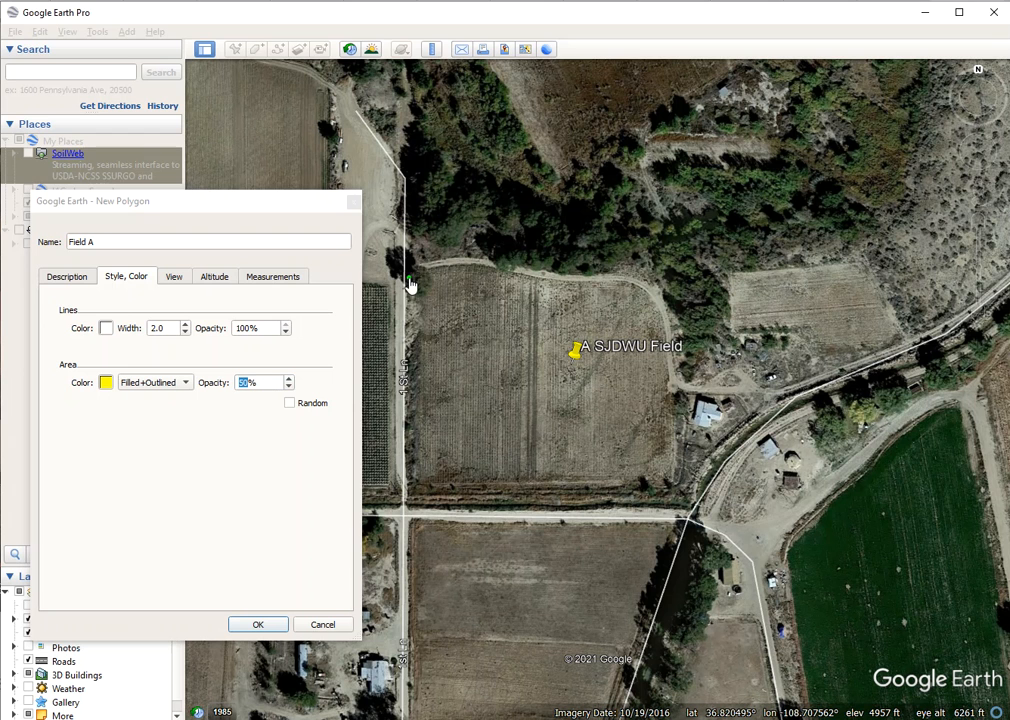
{"action": "left_click", "coordinate": [404, 487]}
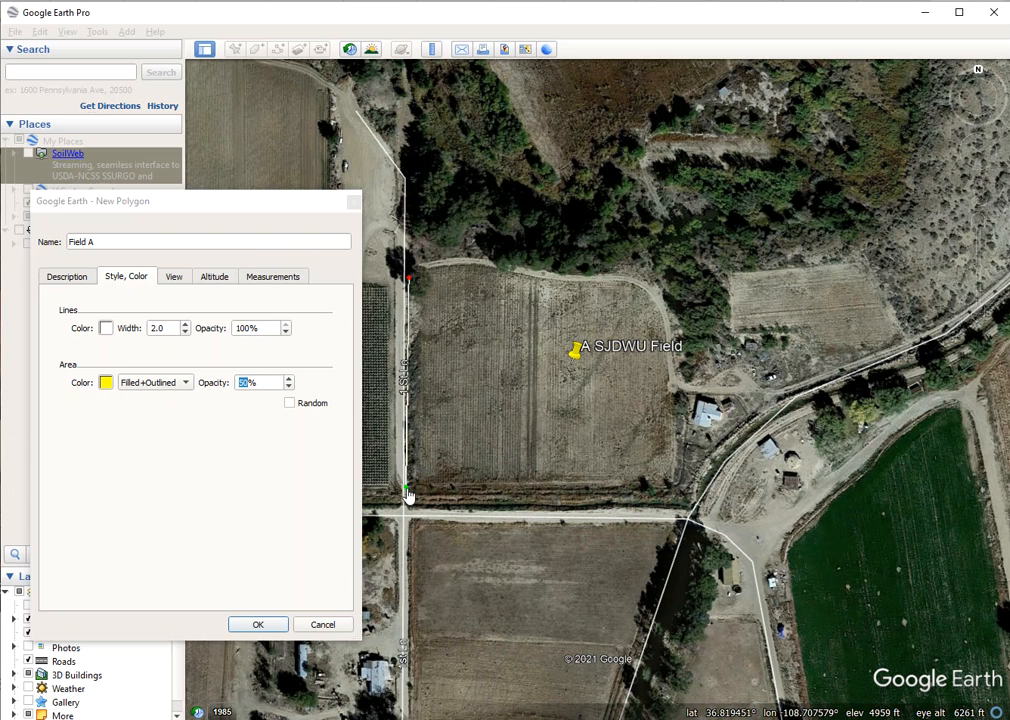
{"action": "left_click", "coordinate": [670, 486]}
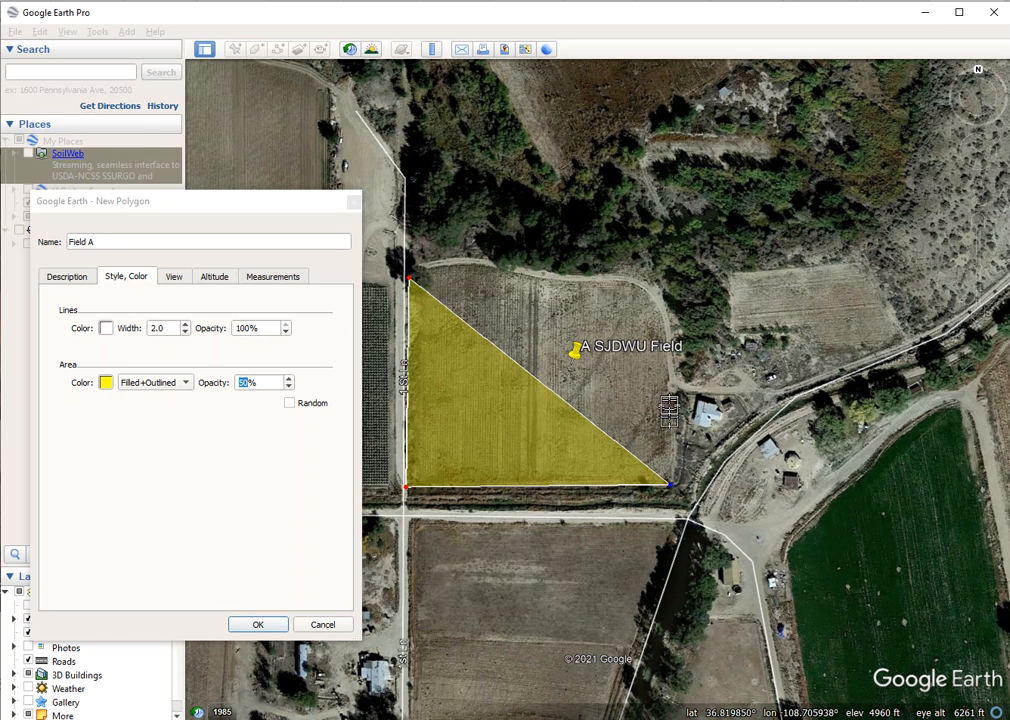
{"action": "left_click", "coordinate": [671, 342]}
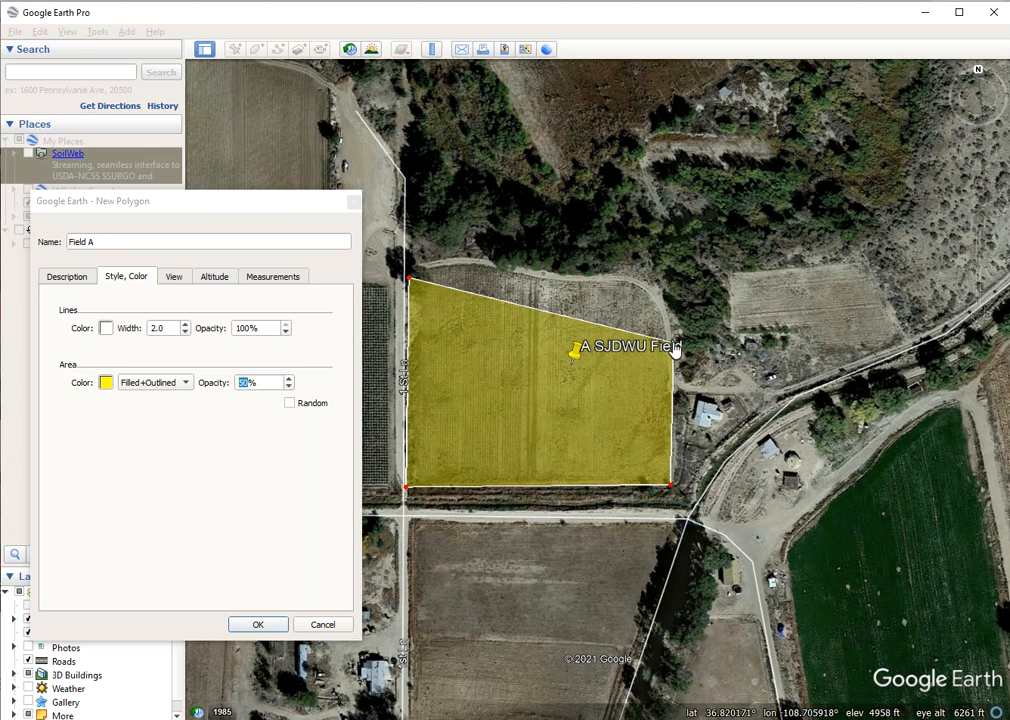
Step: Extend the Field A outline east across the tree strip and around the smaller field to its northwest corner
{"action": "left_click", "coordinate": [737, 338]}
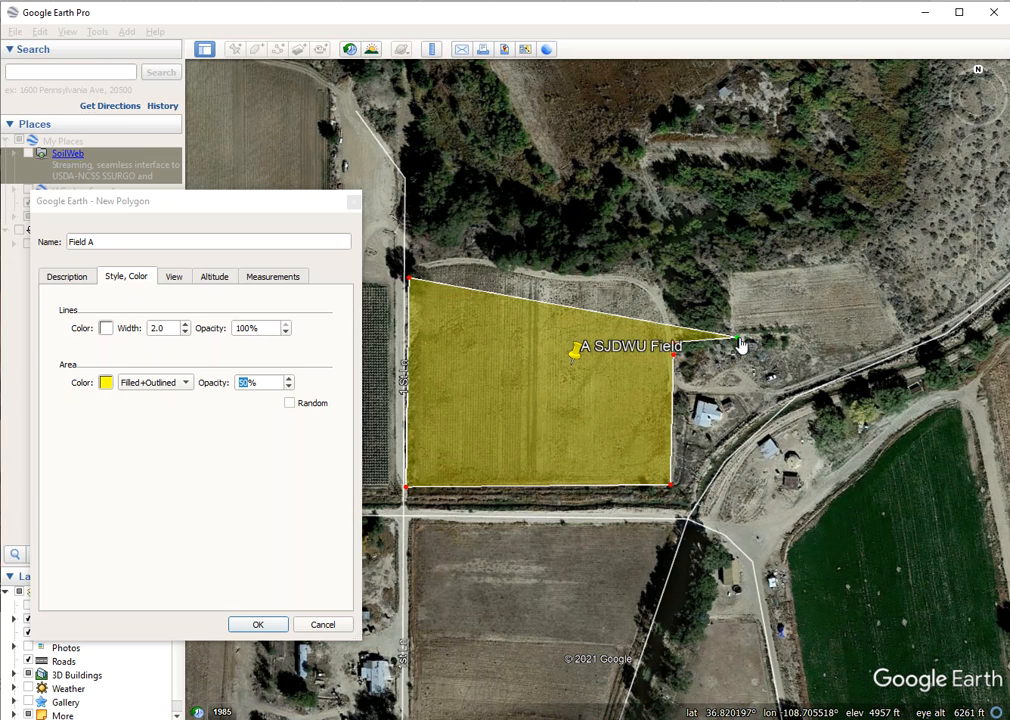
{"action": "left_click", "coordinate": [791, 330]}
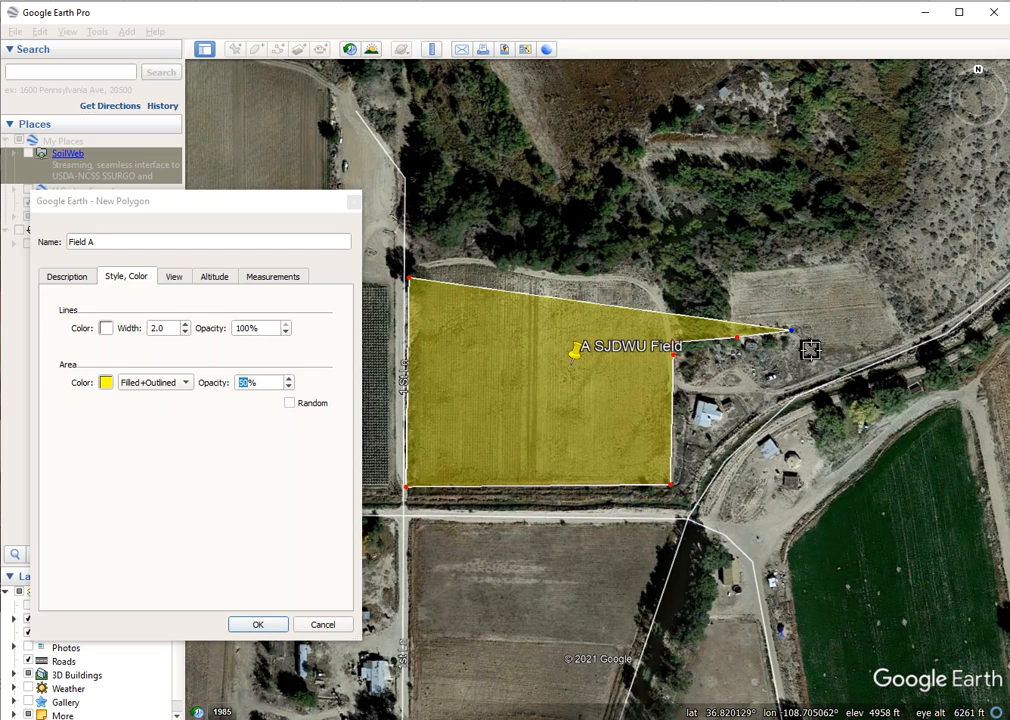
{"action": "left_click", "coordinate": [811, 350]}
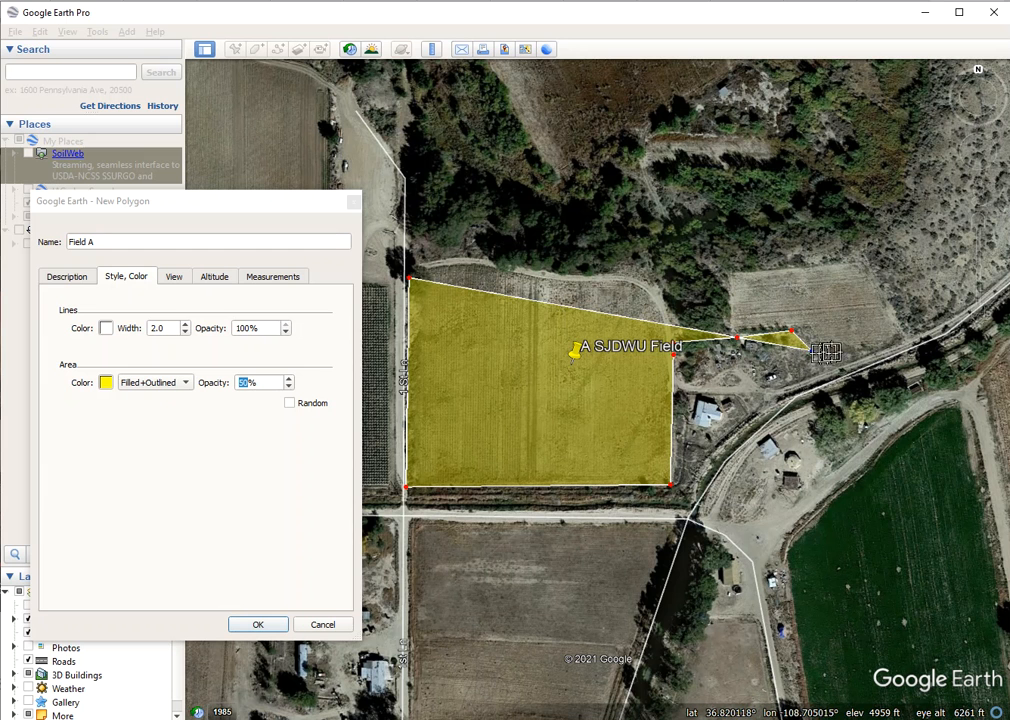
{"action": "left_click", "coordinate": [903, 331]}
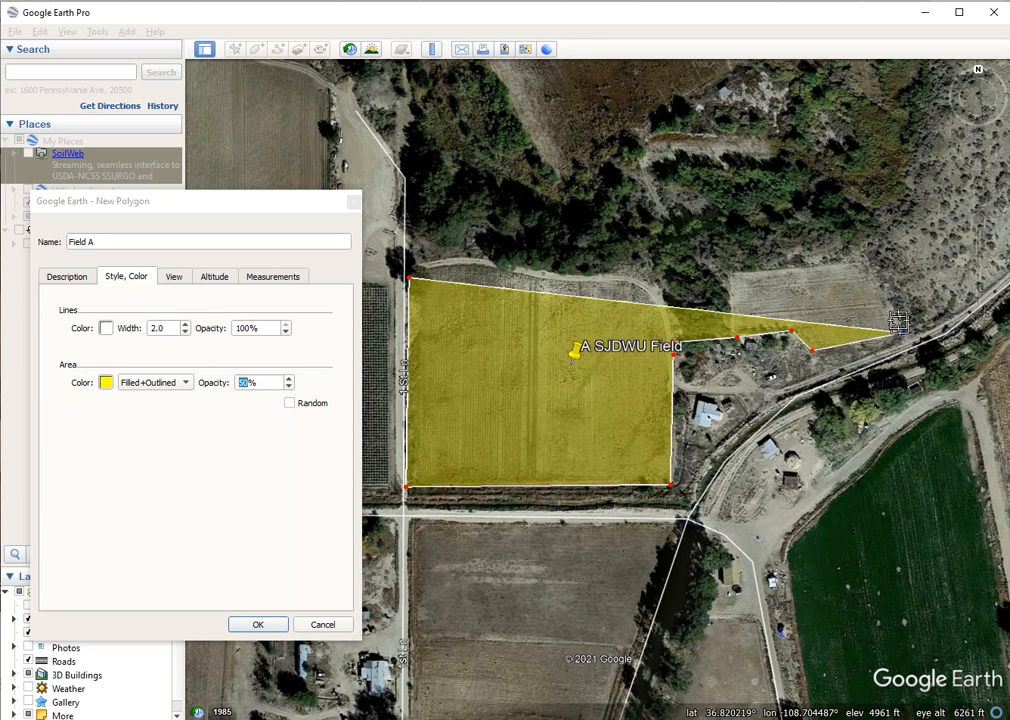
{"action": "left_click", "coordinate": [860, 261]}
{"action": "left_click", "coordinate": [735, 268]}
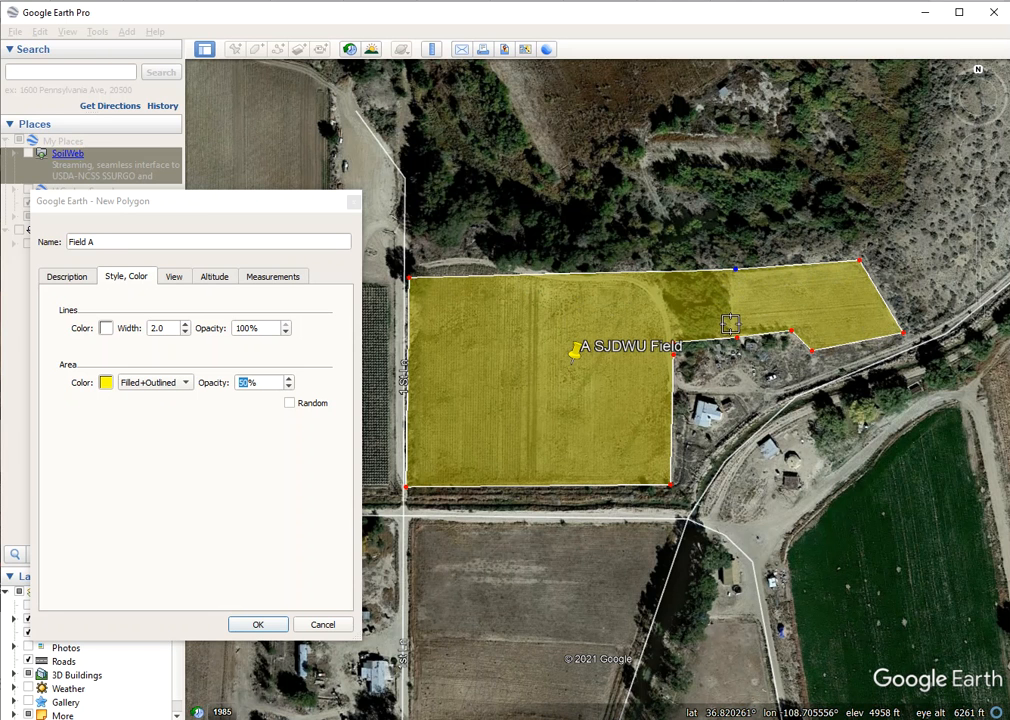
Step: Bring the outline back along the connecting strip and trace the main field's curved northeast corner and north edge
{"action": "left_click", "coordinate": [673, 332]}
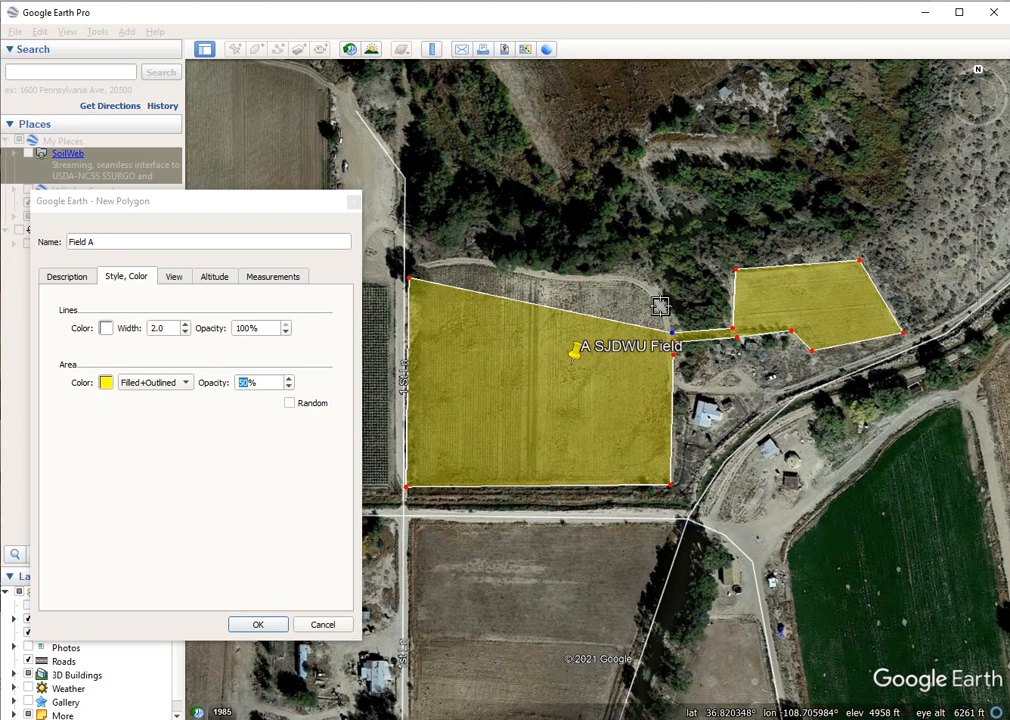
{"action": "left_click", "coordinate": [656, 301]}
{"action": "left_click", "coordinate": [626, 282]}
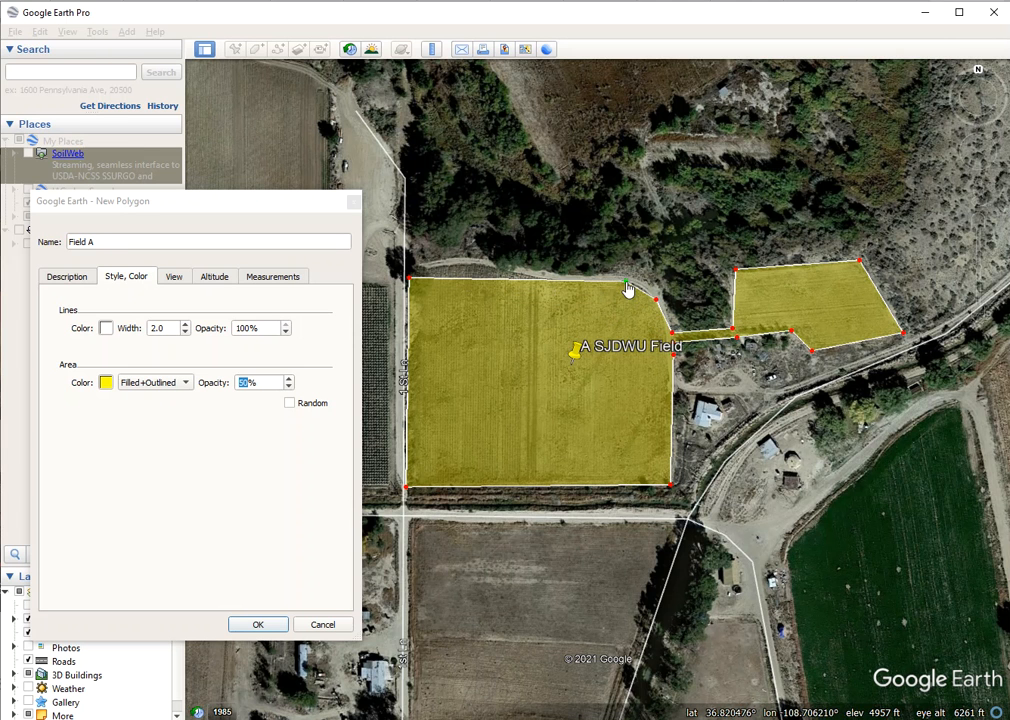
{"action": "left_click", "coordinate": [555, 278]}
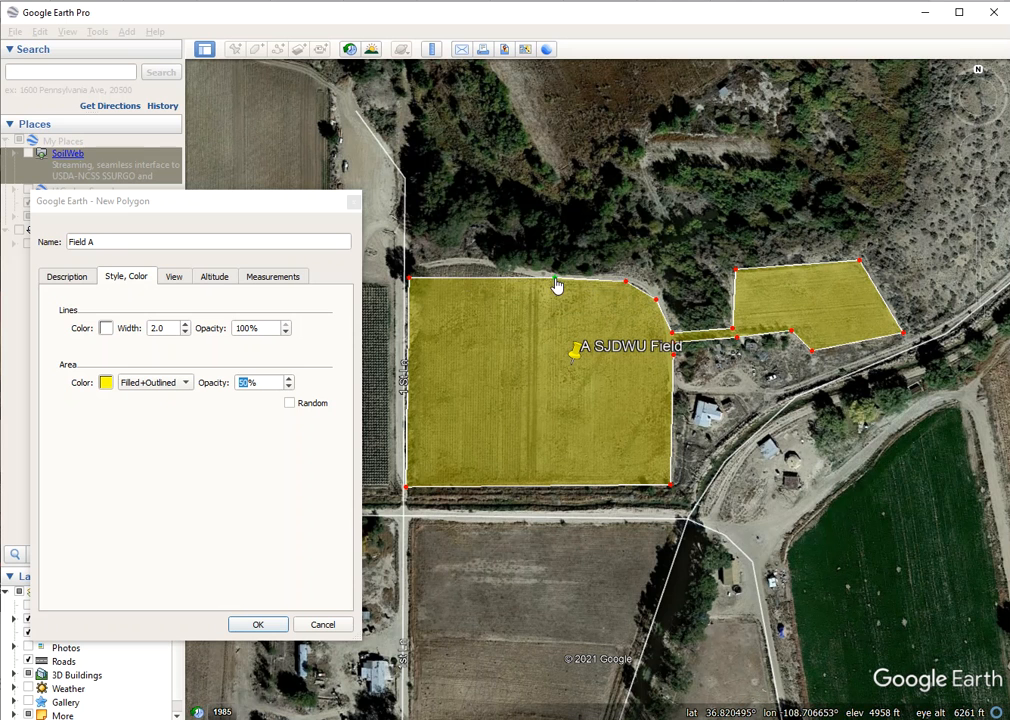
{"action": "left_click", "coordinate": [482, 265]}
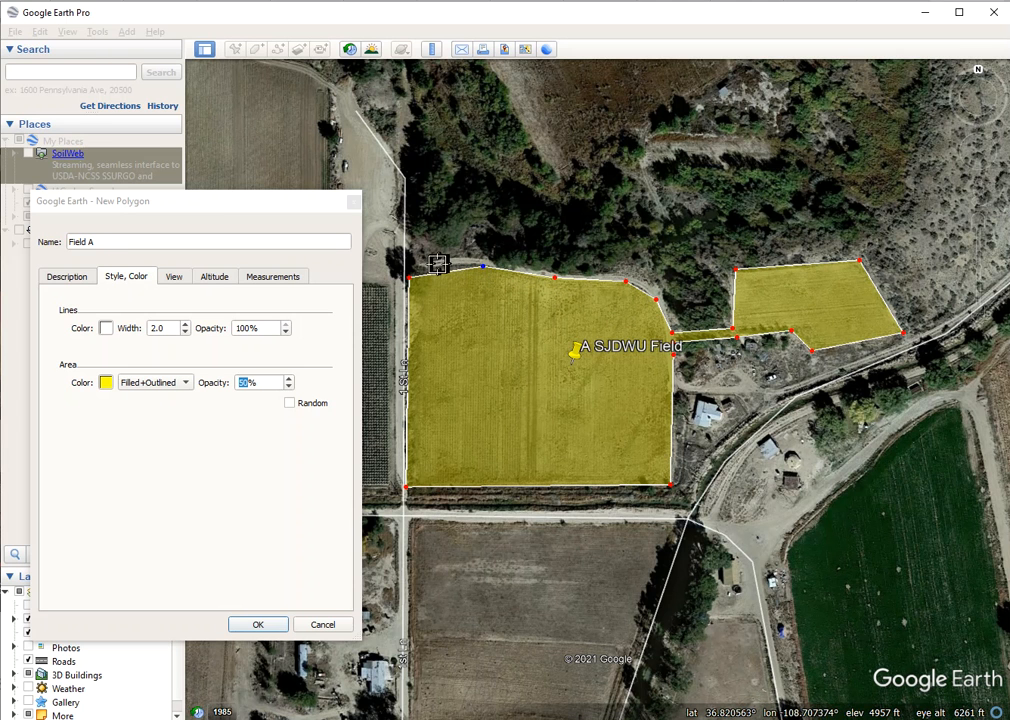
{"action": "left_click", "coordinate": [442, 266]}
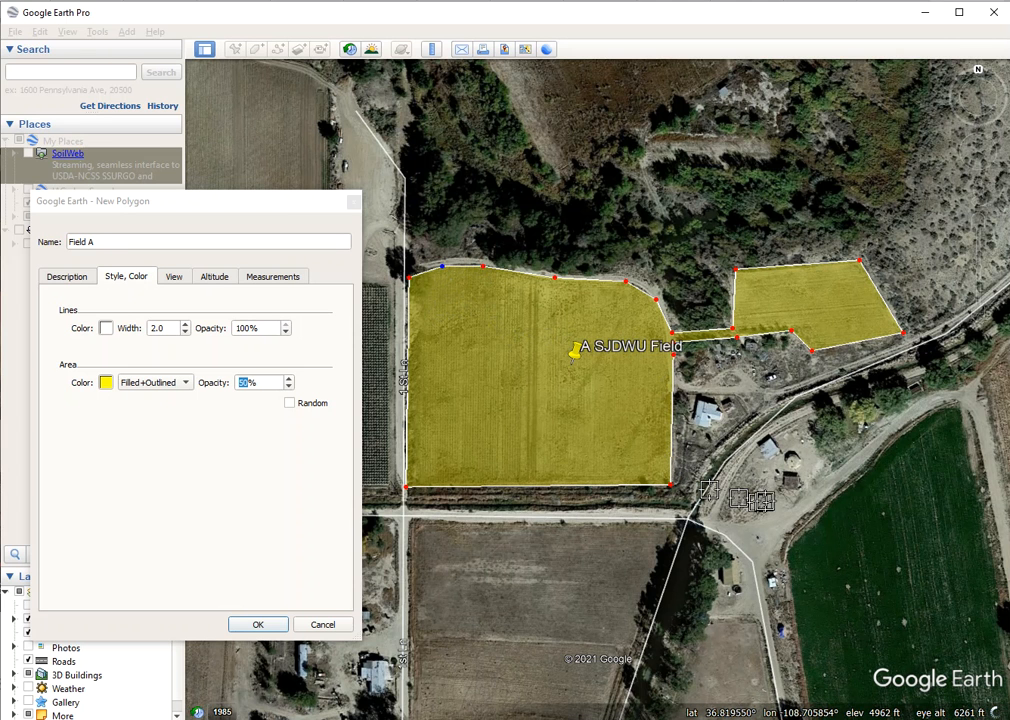
Step: Refine the Field A outline where the connecting strip meets the smaller field and around the main field's curved northeast corner
{"action": "left_click", "coordinate": [734, 298]}
{"action": "left_click_drag", "start_coordinate": [736, 305], "coordinate": [733, 331]}
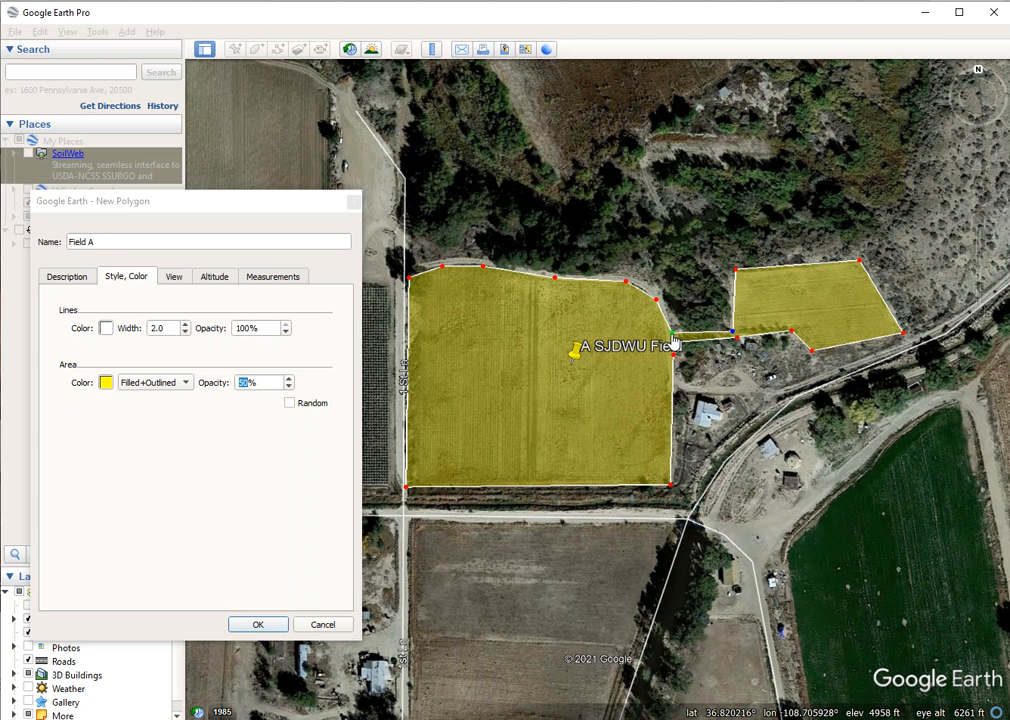
{"action": "left_click", "coordinate": [703, 333]}
{"action": "left_click_drag", "start_coordinate": [704, 332], "coordinate": [668, 313]}
{"action": "left_click_drag", "start_coordinate": [656, 306], "coordinate": [652, 300]}
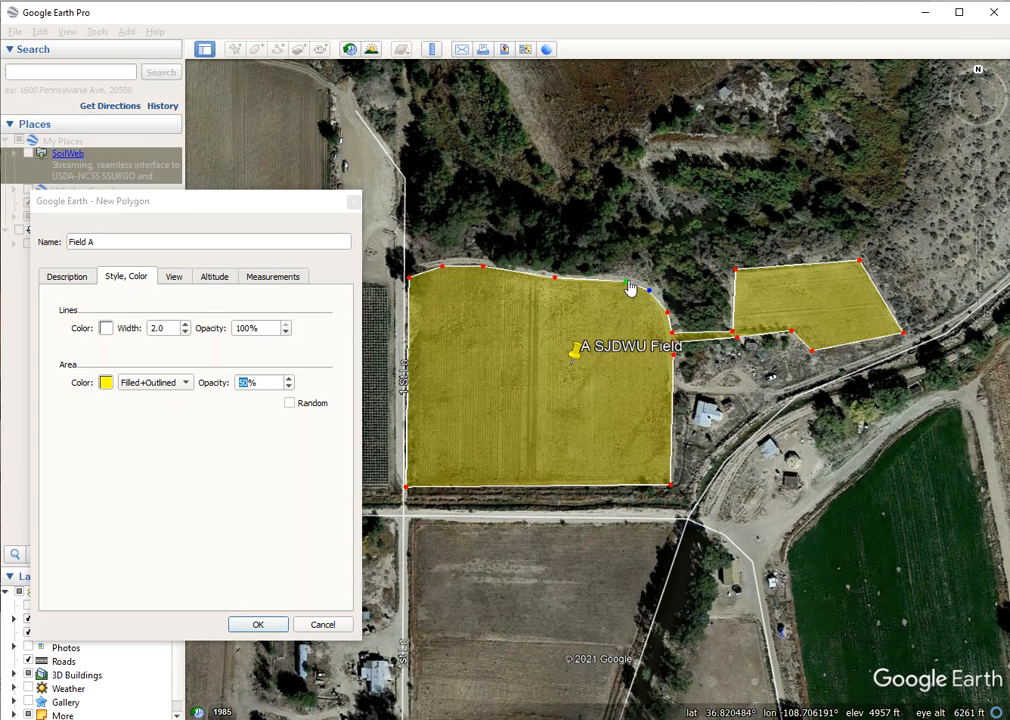
{"action": "left_click_drag", "start_coordinate": [627, 283], "coordinate": [611, 281]}
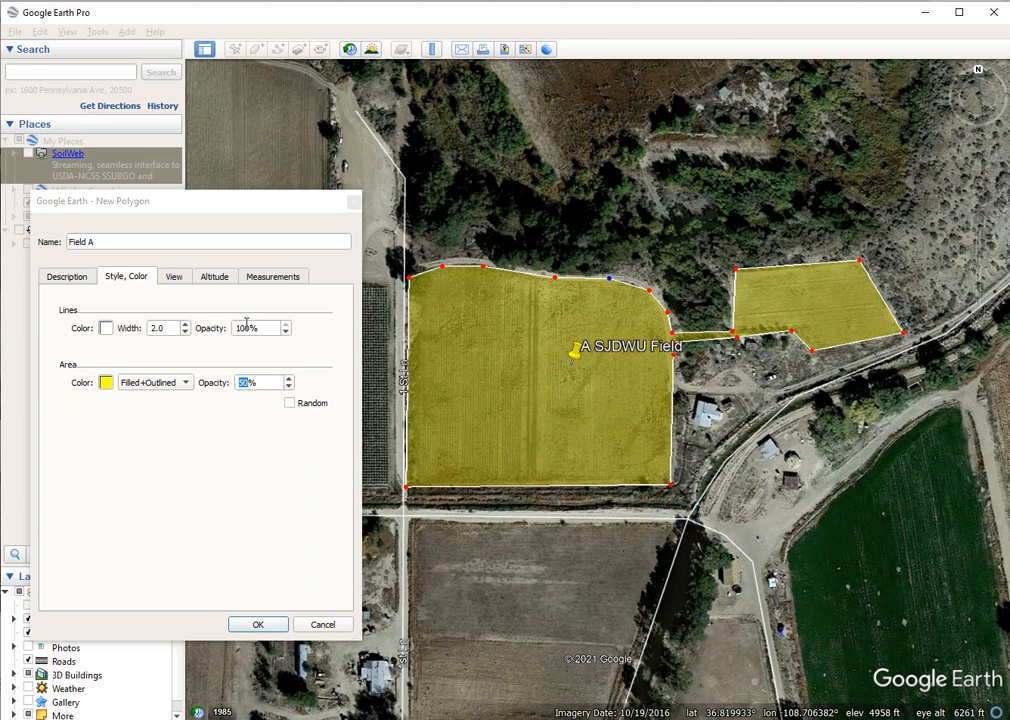
Step: Show the polygon's perimeter in feet and its area in acres, and finish creating Field A
{"action": "left_click", "coordinate": [270, 277]}
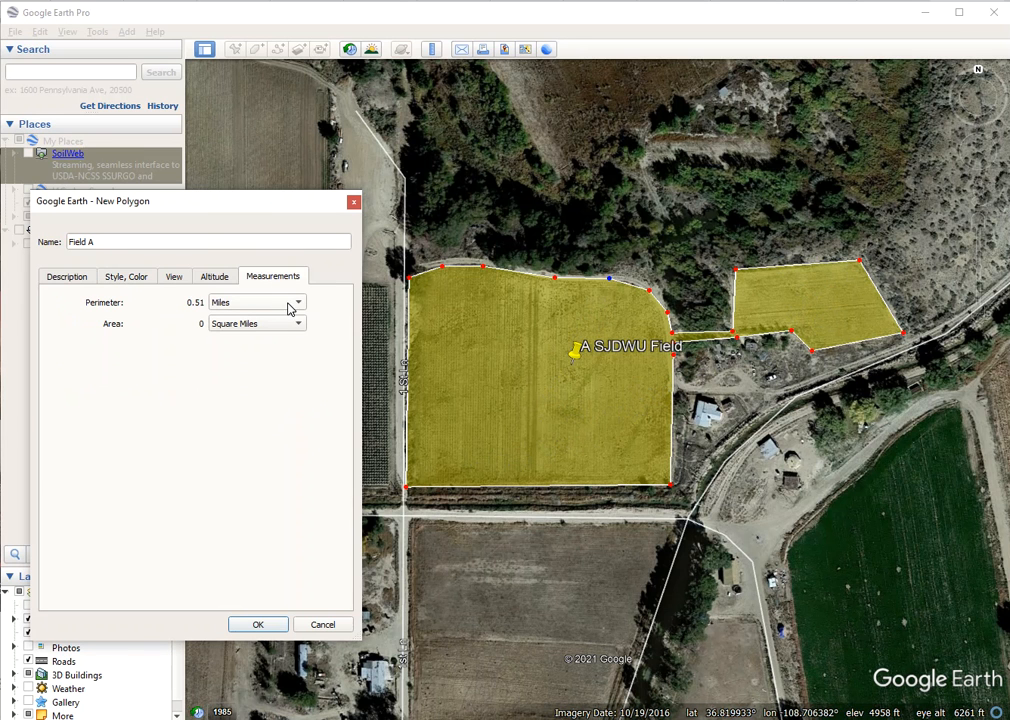
{"action": "left_click", "coordinate": [297, 305]}
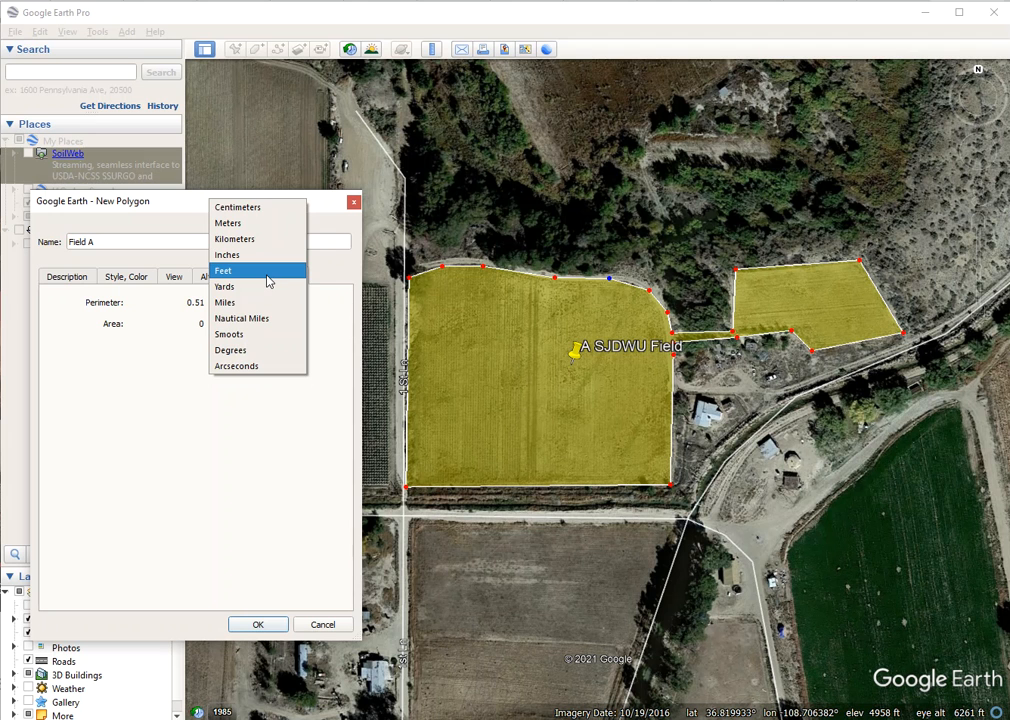
{"action": "left_click", "coordinate": [268, 280]}
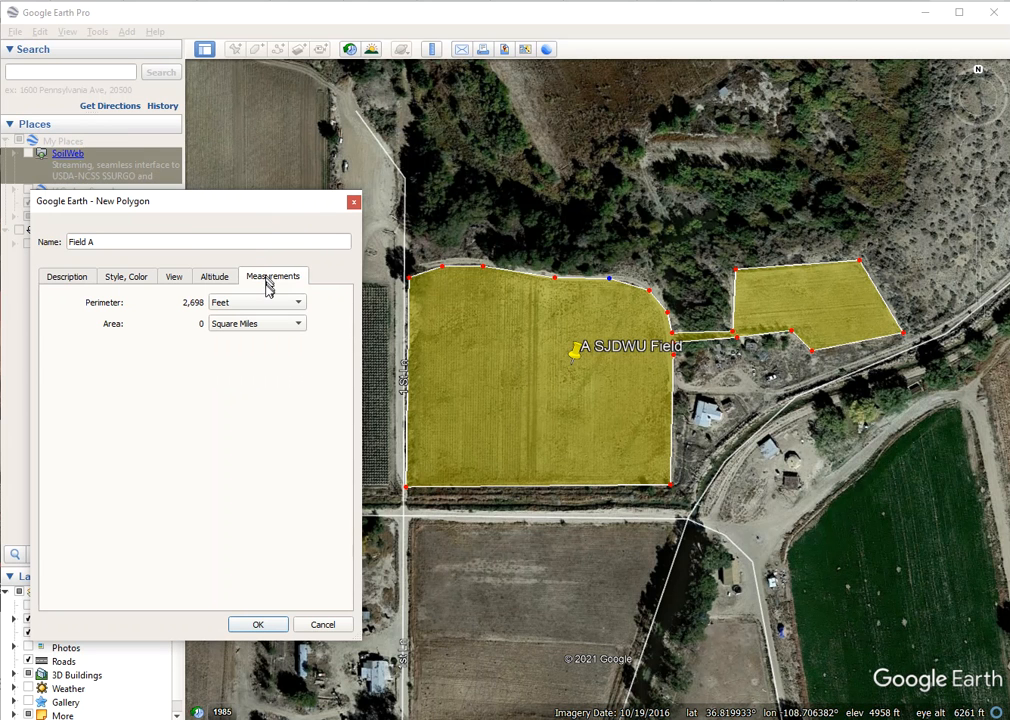
{"action": "left_click", "coordinate": [299, 325]}
{"action": "left_click", "coordinate": [277, 356]}
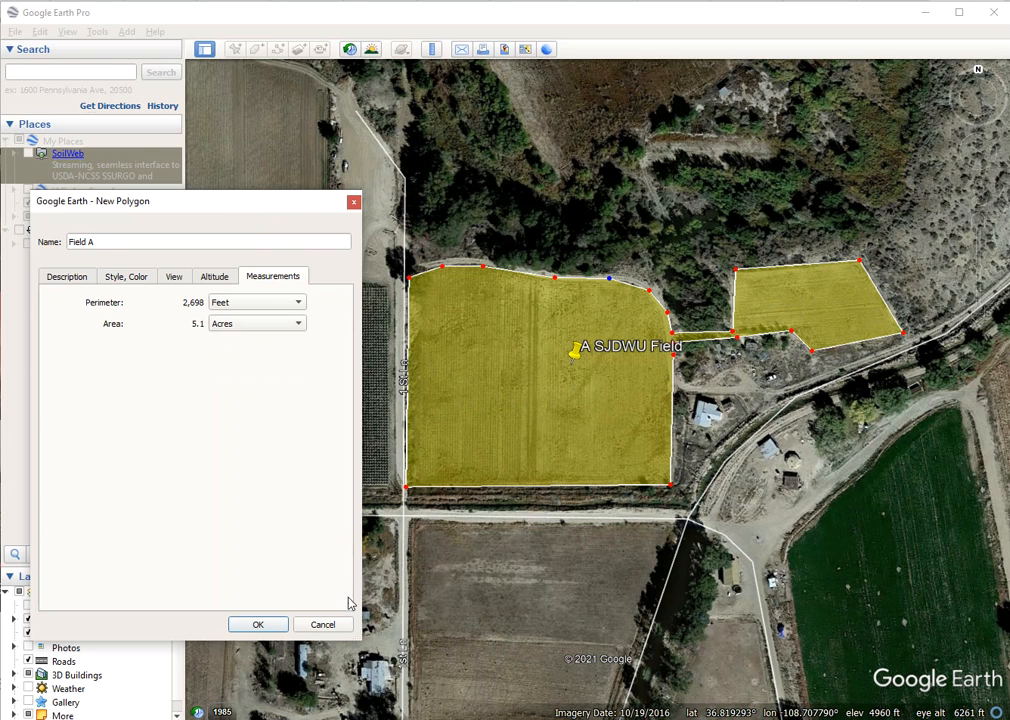
{"action": "left_click", "coordinate": [258, 625]}
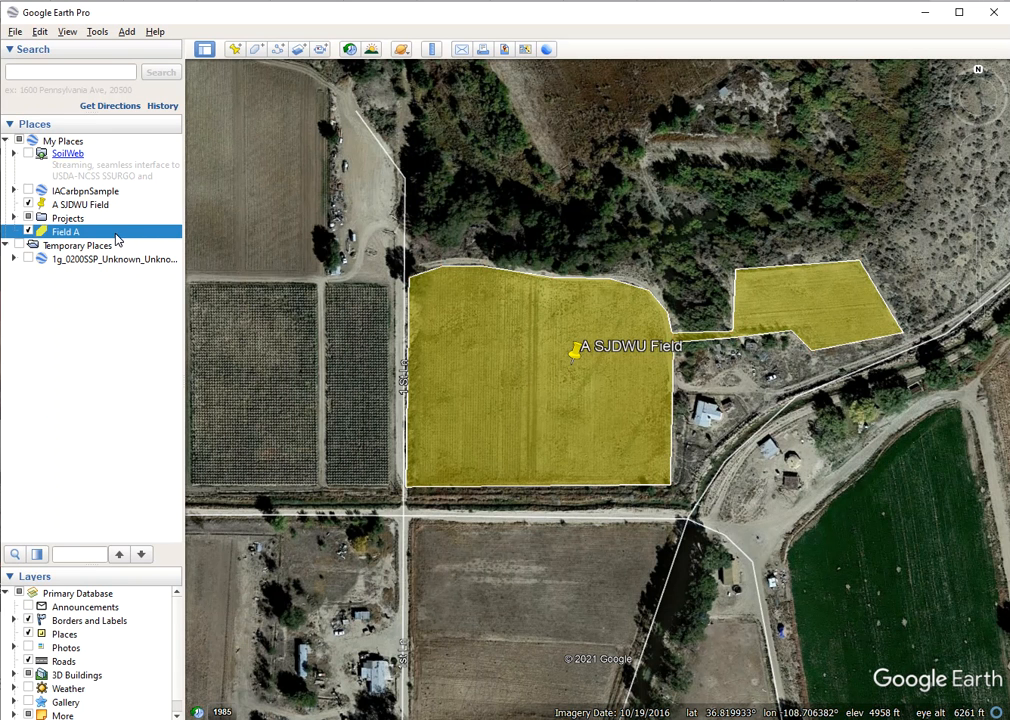
Step: Save the Field A polygon as a KML file named Field A in the SkyCamAerial folder
{"action": "left_click", "coordinate": [15, 32]}
{"action": "mouse_move", "coordinate": [36, 68]}
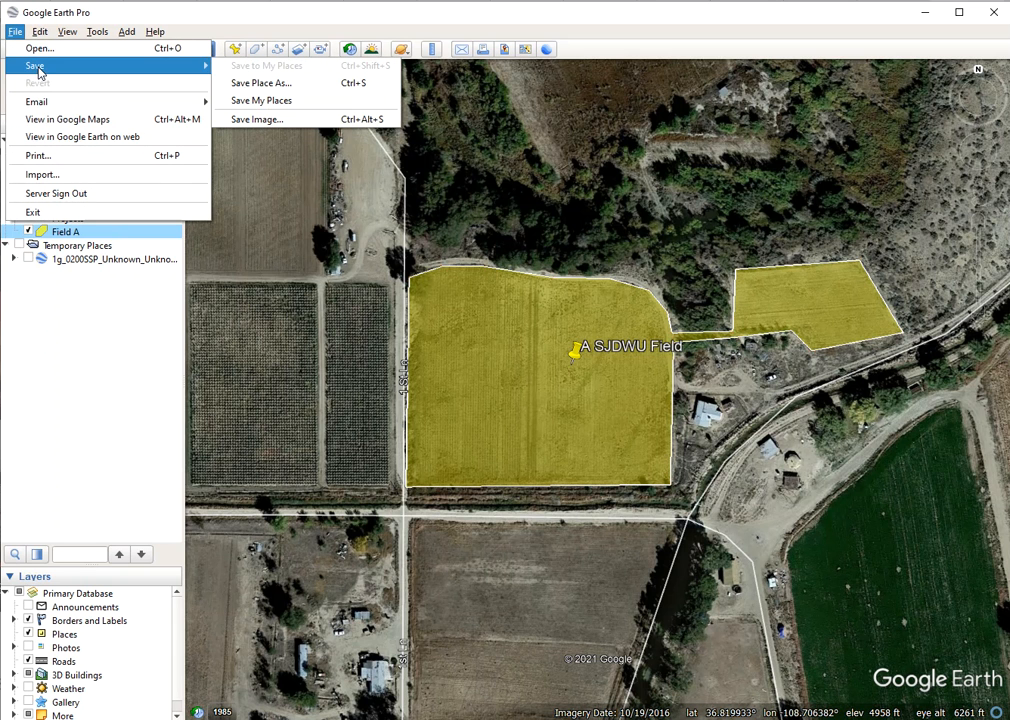
{"action": "left_click", "coordinate": [259, 86]}
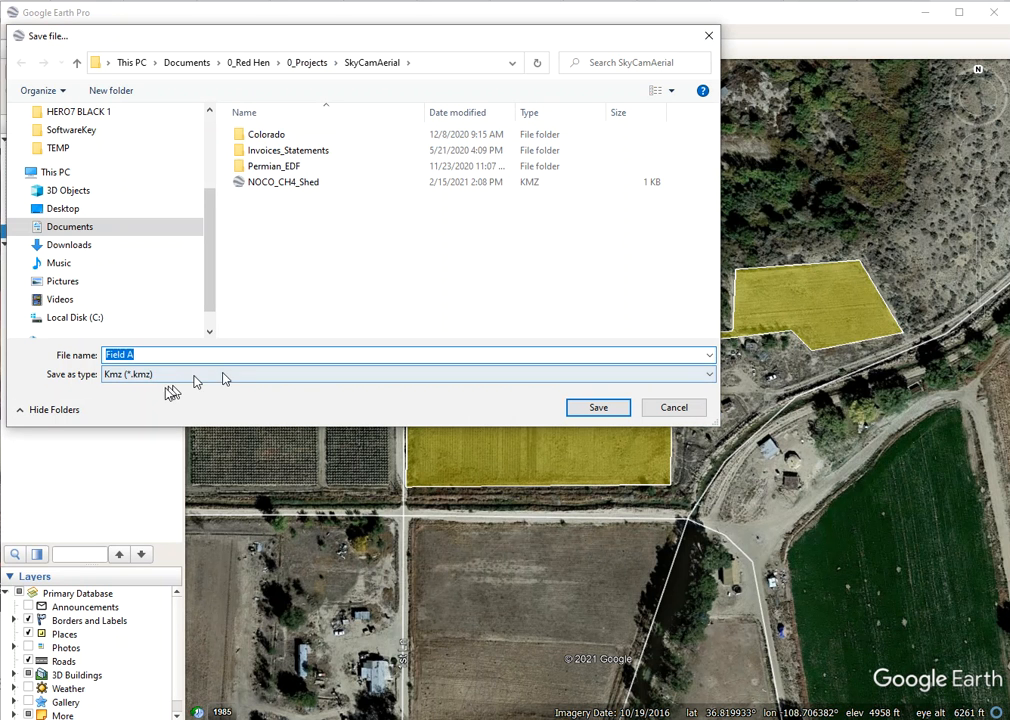
{"action": "left_click", "coordinate": [711, 377]}
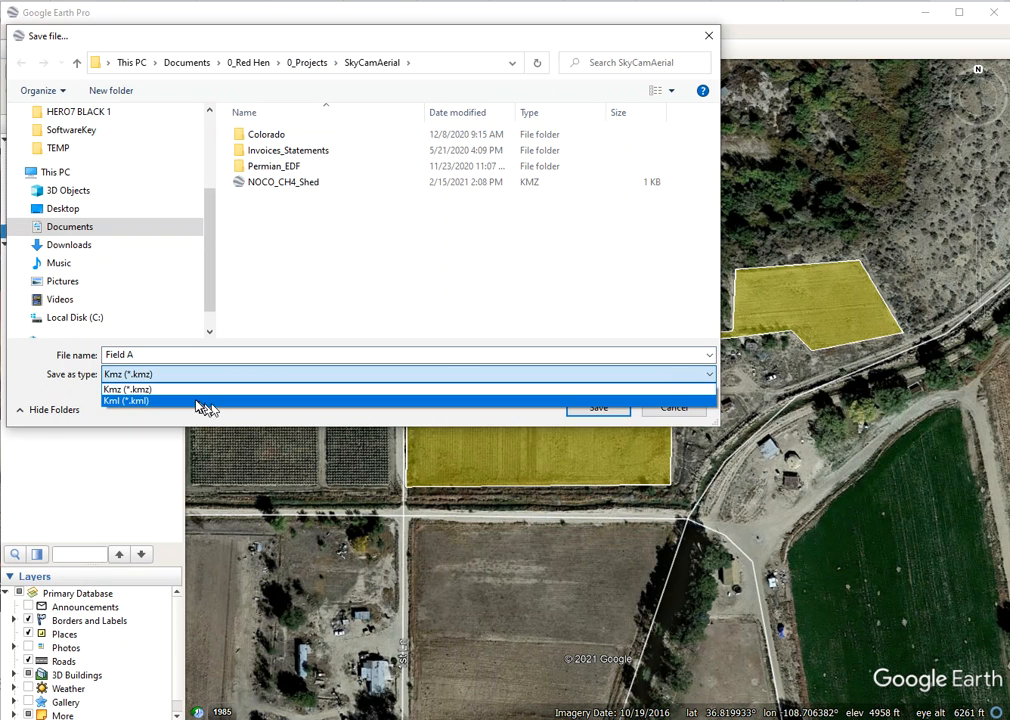
{"action": "left_click", "coordinate": [146, 401]}
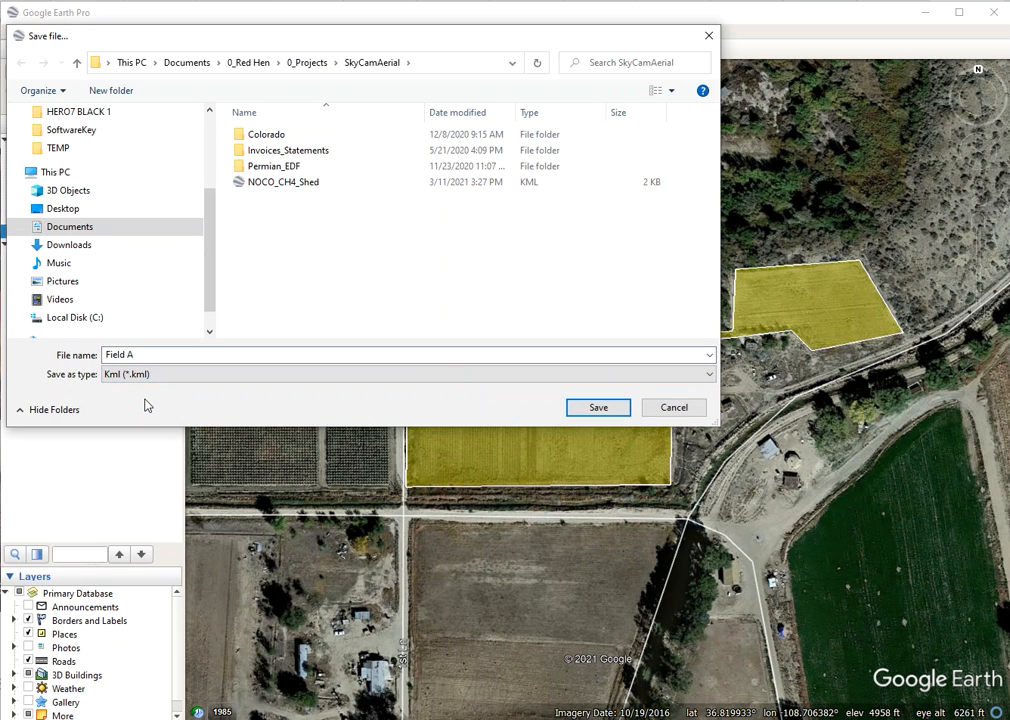
{"action": "left_click", "coordinate": [147, 352]}
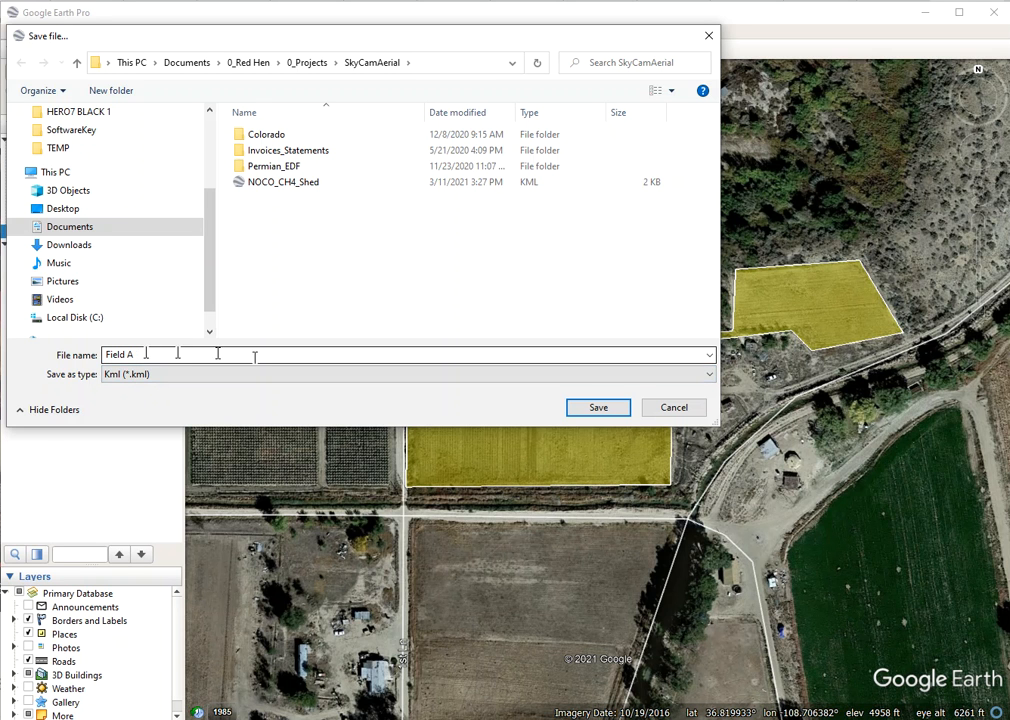
{"action": "left_click", "coordinate": [709, 375]}
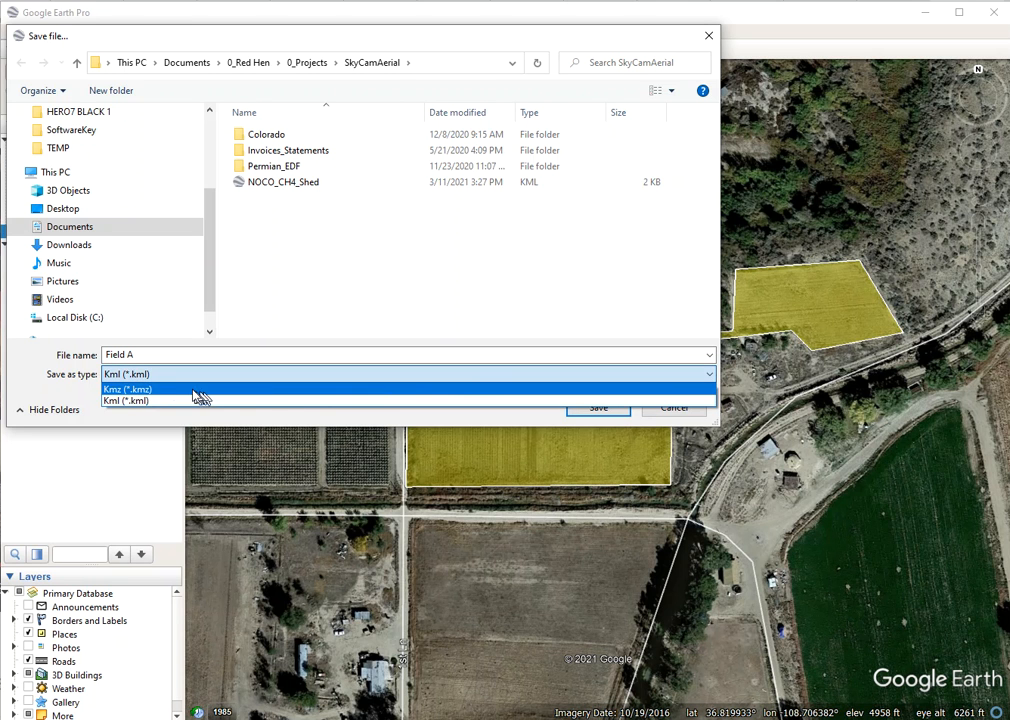
{"action": "left_click", "coordinate": [137, 401]}
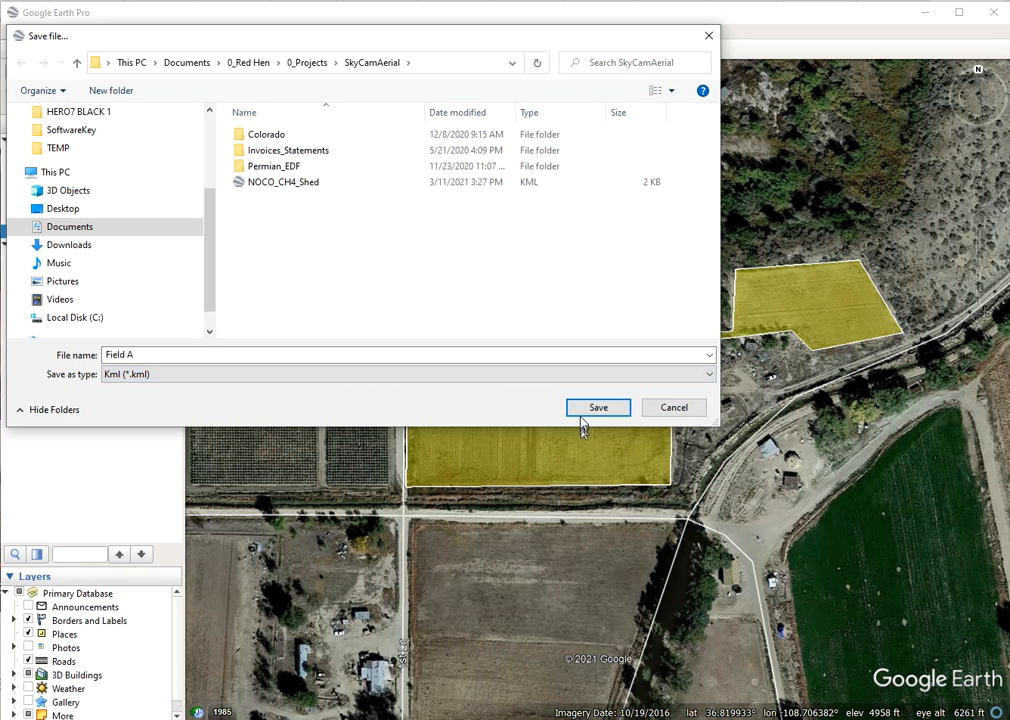
{"action": "left_click", "coordinate": [596, 408]}
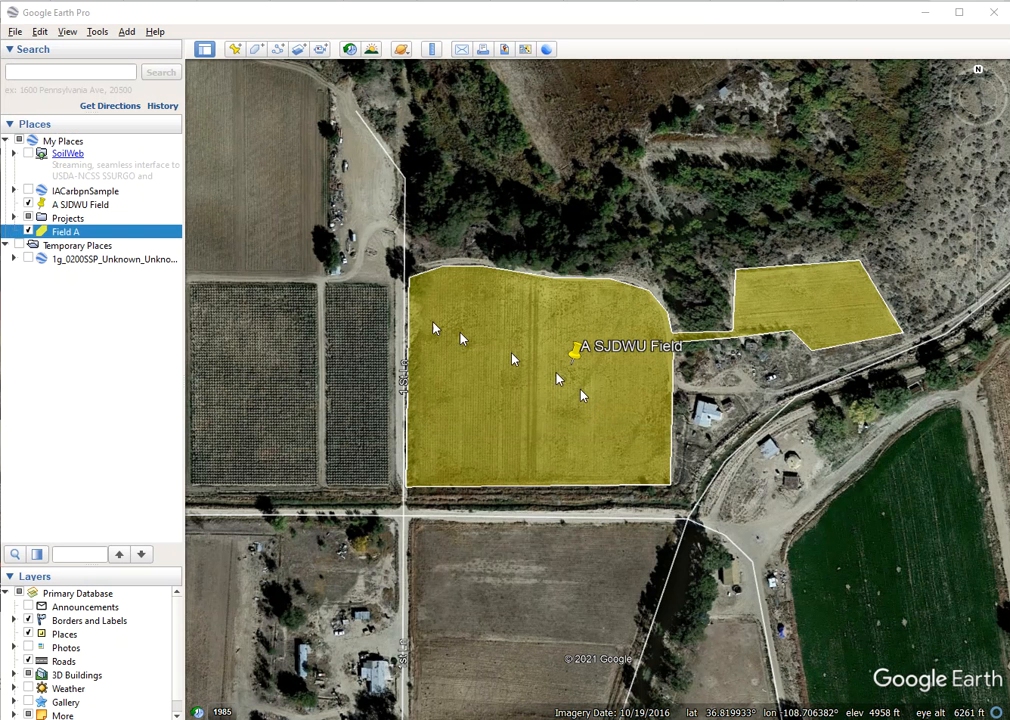
Step: Save another KML copy of Field A in the Documents > 00_Maps > TEMP folder
{"action": "left_click", "coordinate": [14, 32]}
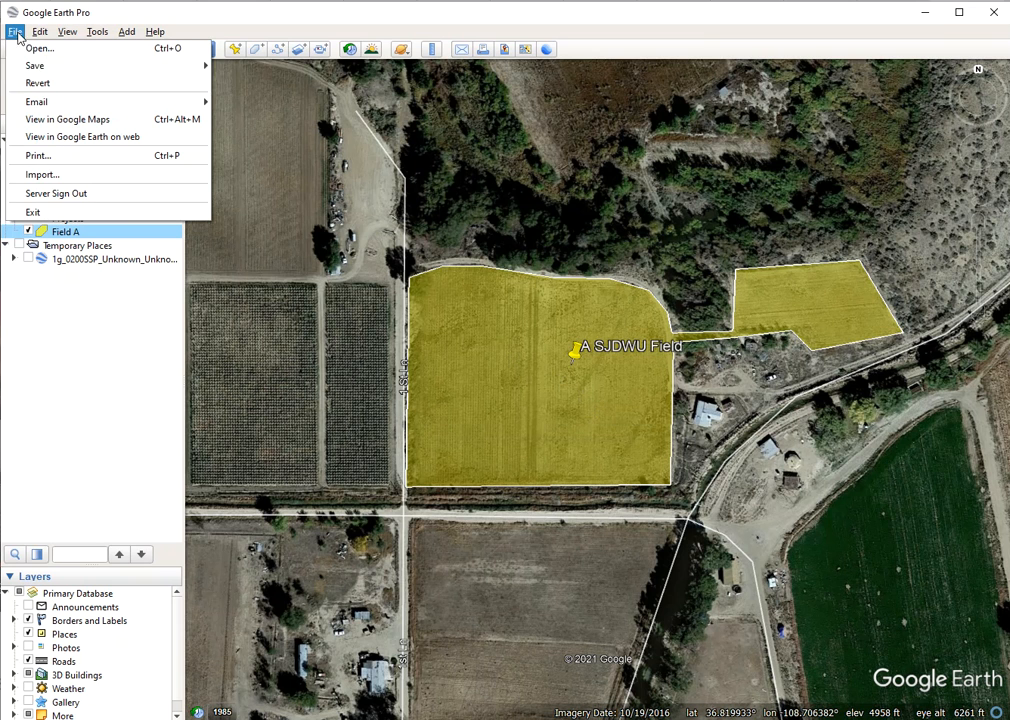
{"action": "mouse_move", "coordinate": [40, 66]}
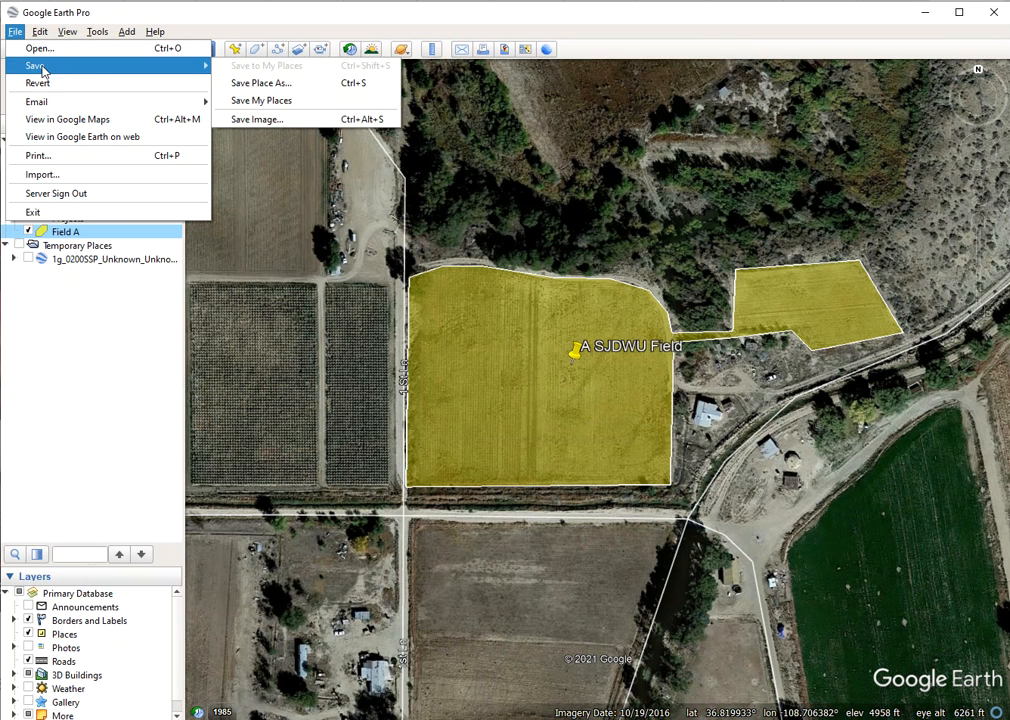
{"action": "left_click", "coordinate": [252, 85]}
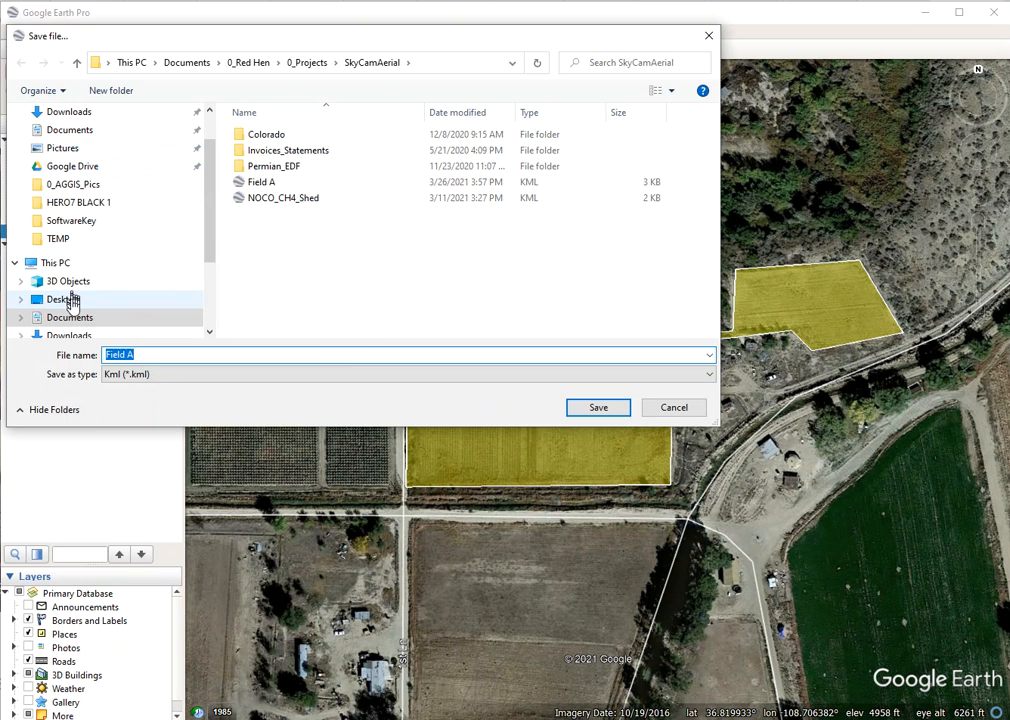
{"action": "left_click", "coordinate": [193, 64]}
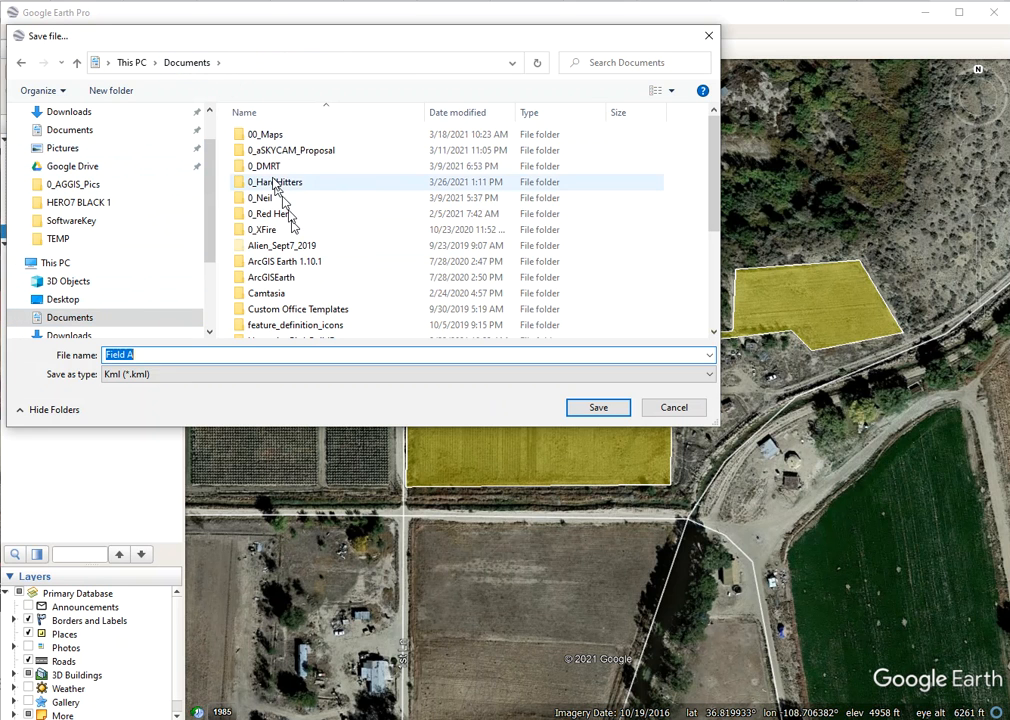
{"action": "double_click", "coordinate": [266, 140]}
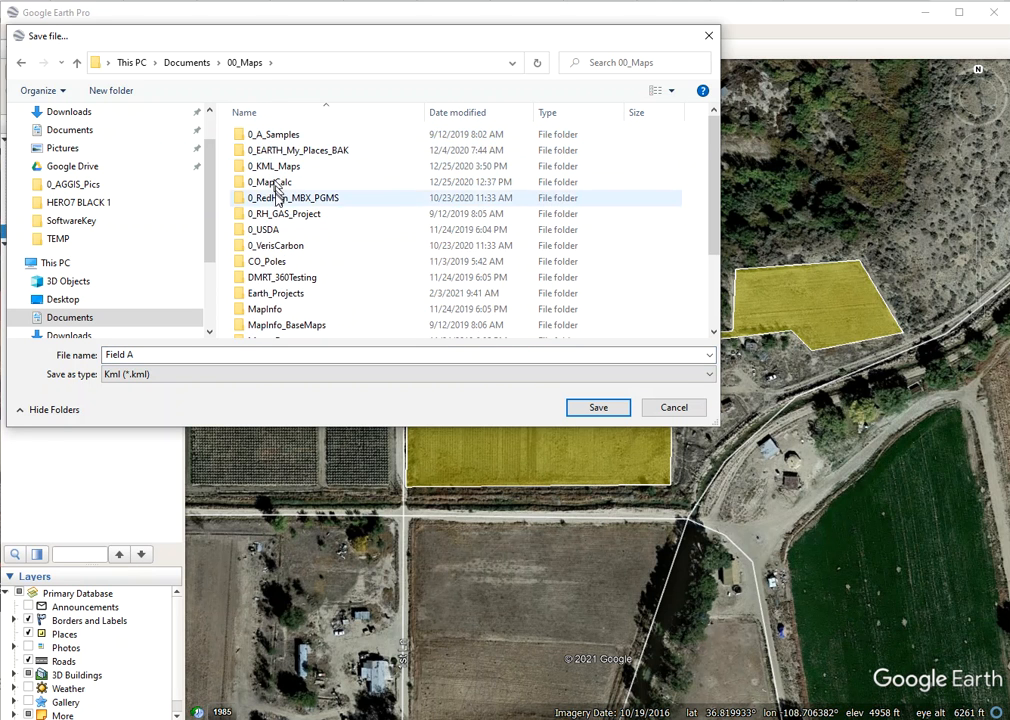
{"action": "scroll", "coordinate": [281, 245], "scroll_direction": "down", "scroll_amount": 2}
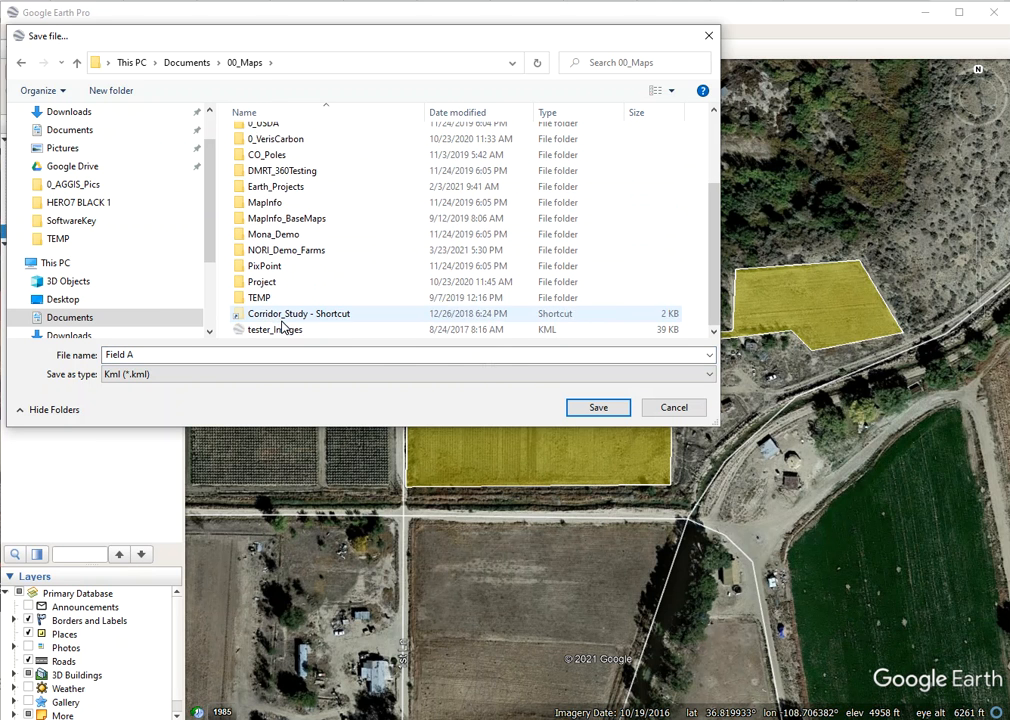
{"action": "double_click", "coordinate": [263, 298]}
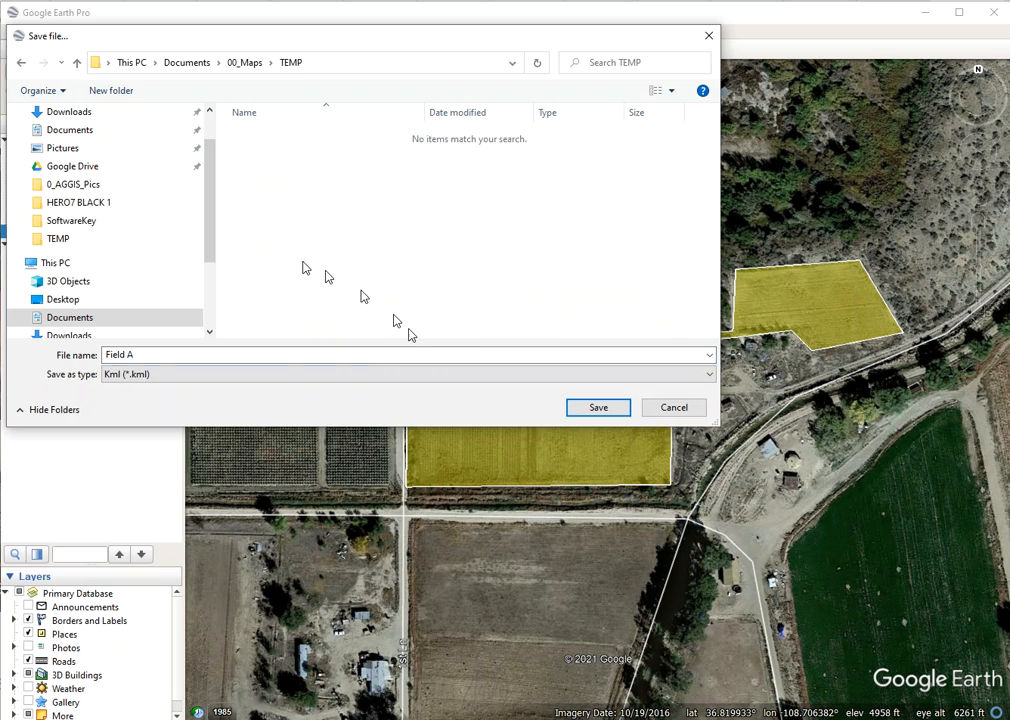
{"action": "left_click", "coordinate": [603, 410]}
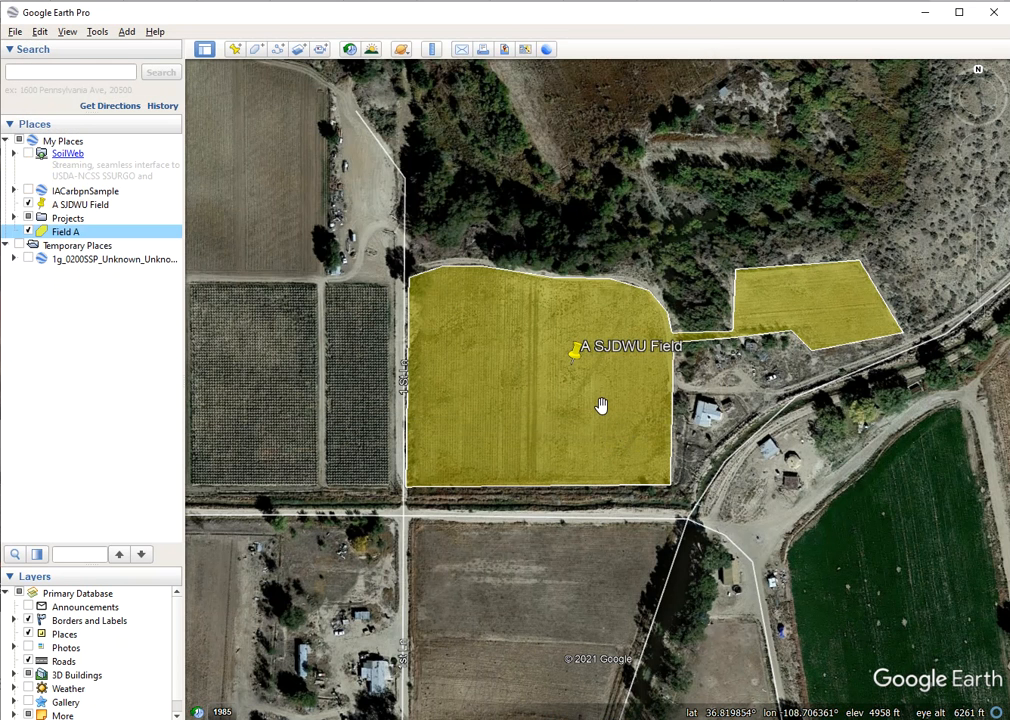